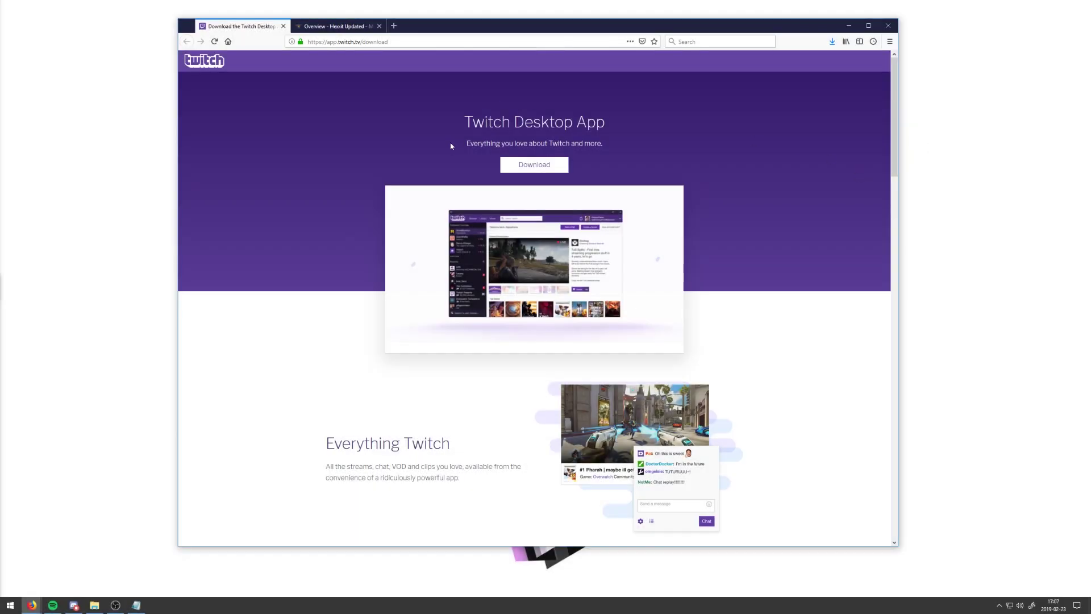
# Step: Download the Twitch Desktop App installer and save it to the Desktop
pyautogui.moveTo(464, 122); pyautogui.dragTo(588, 122)
pyautogui.click(688, 139)
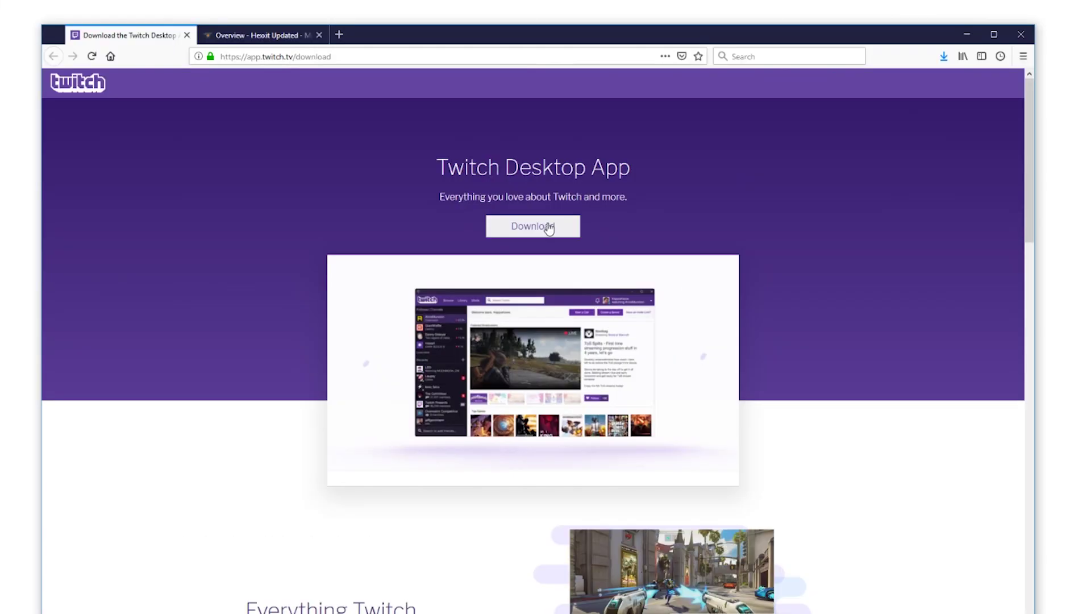
pyautogui.click(547, 227)
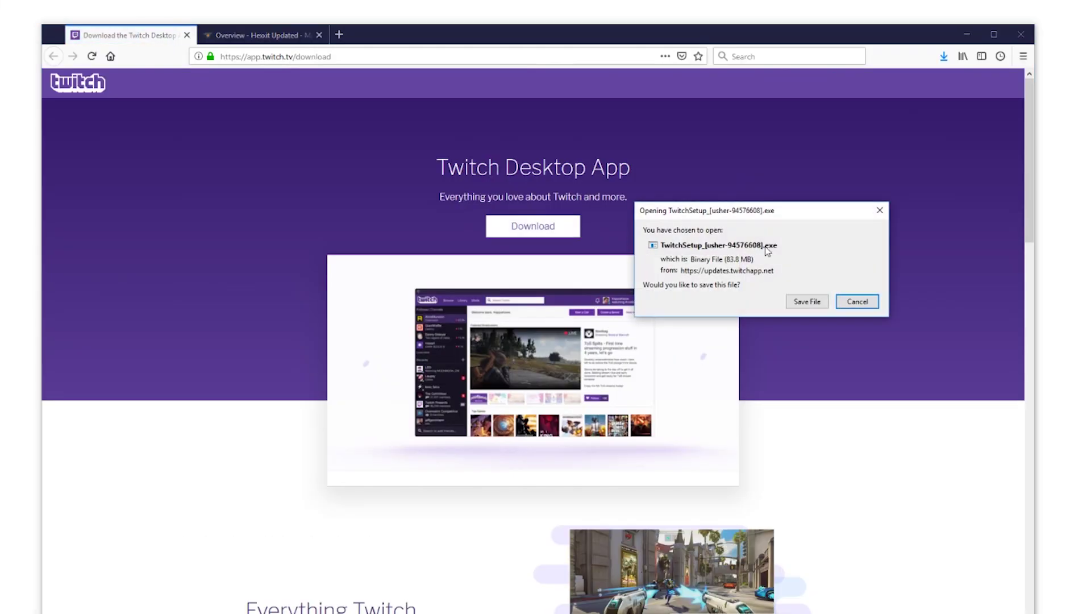
pyautogui.click(807, 301)
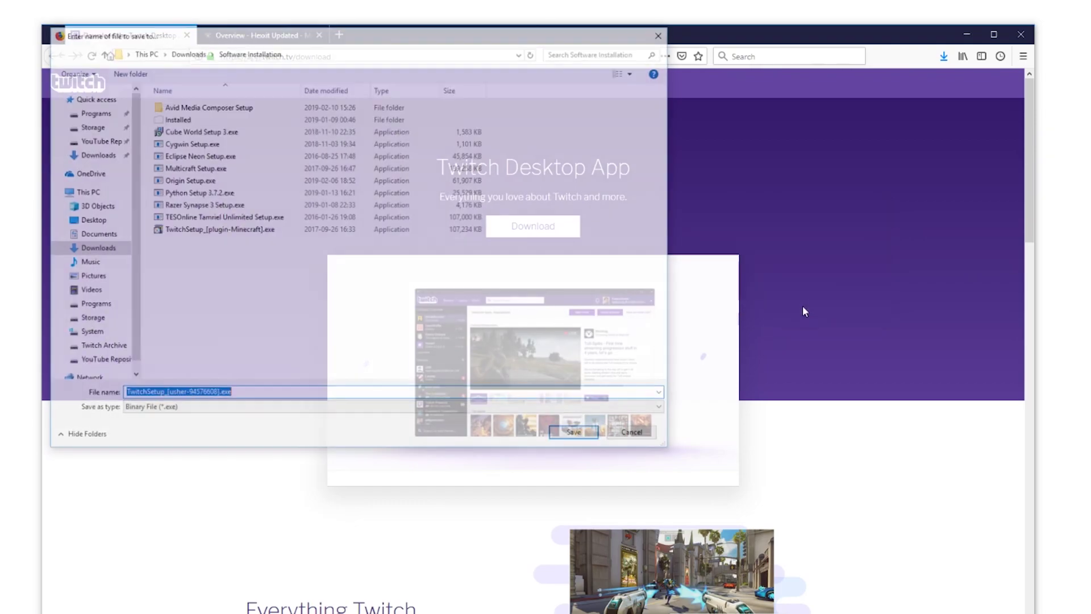
pyautogui.moveTo(168, 43); pyautogui.dragTo(194, 42)
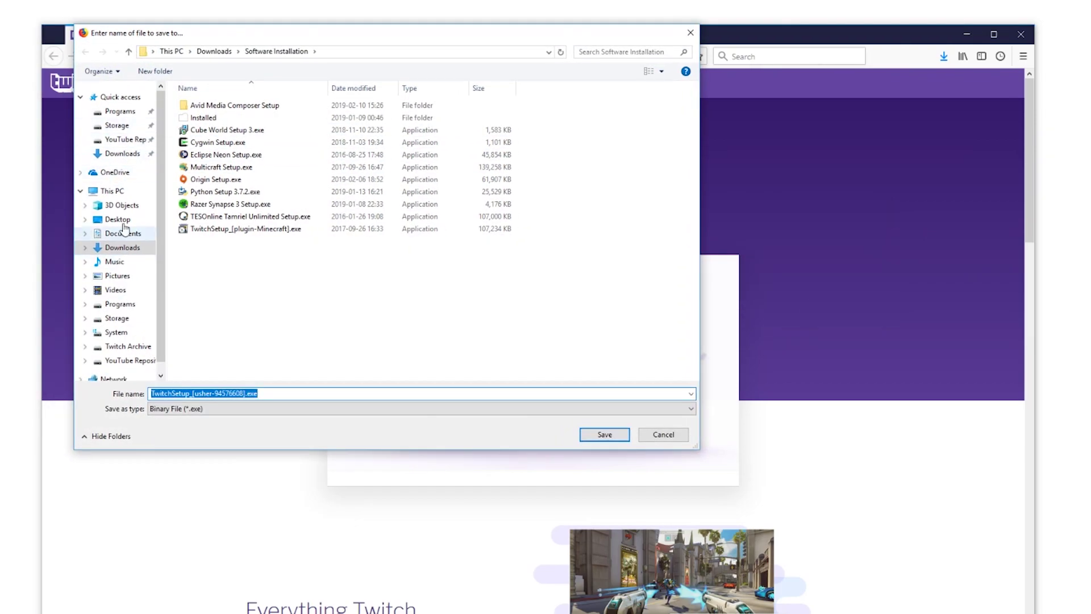
pyautogui.click(124, 232)
pyautogui.click(120, 219)
pyautogui.click(593, 435)
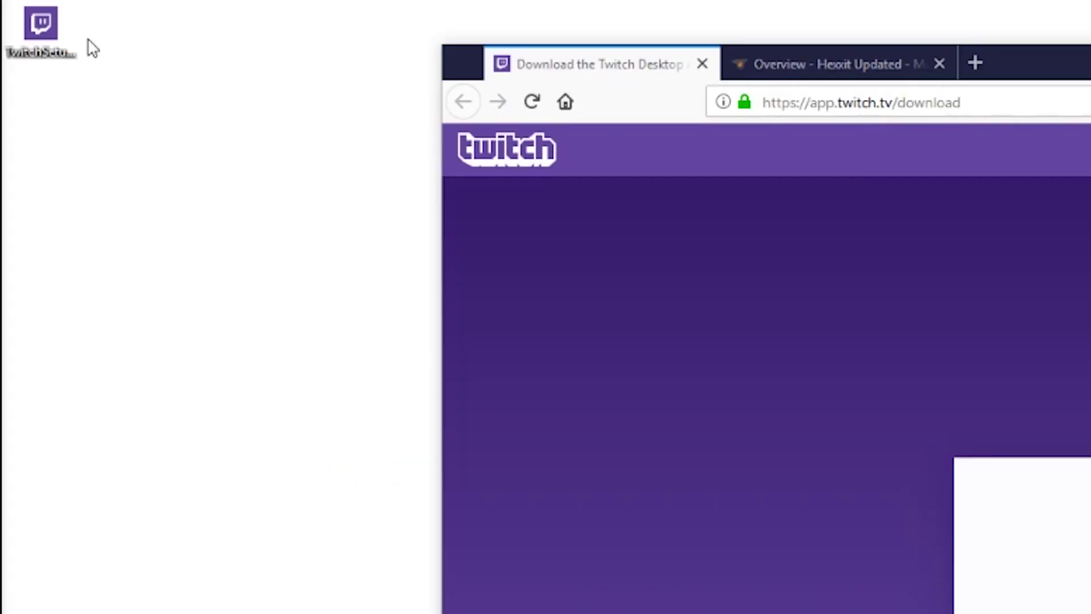
# Step: Run the downloaded Twitch installer and install the app to D:\Applications\Twitch
pyautogui.click(17, 11)
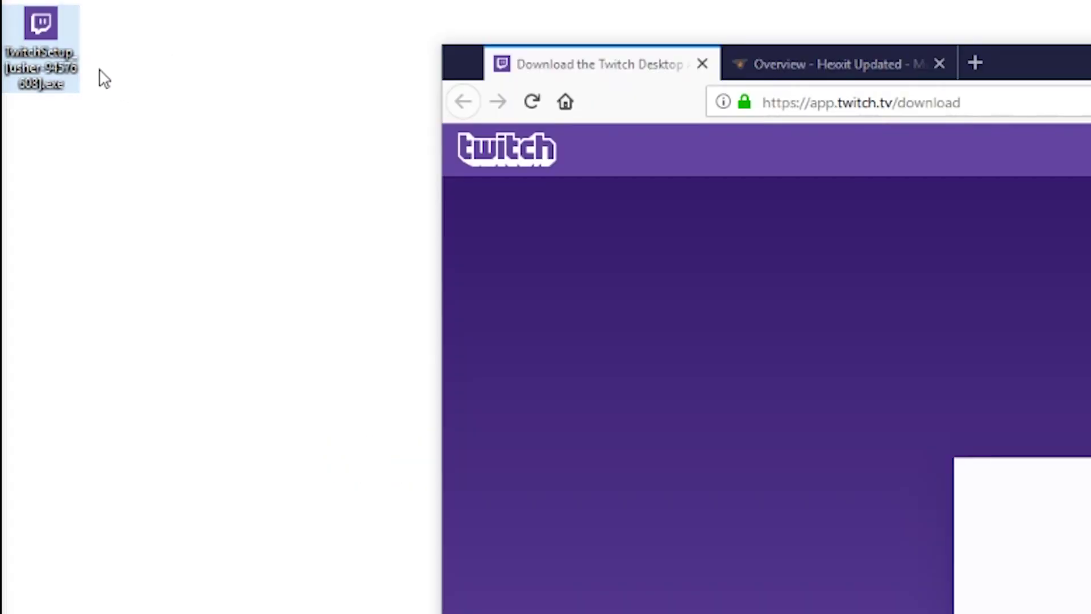
pyautogui.doubleClick(49, 28)
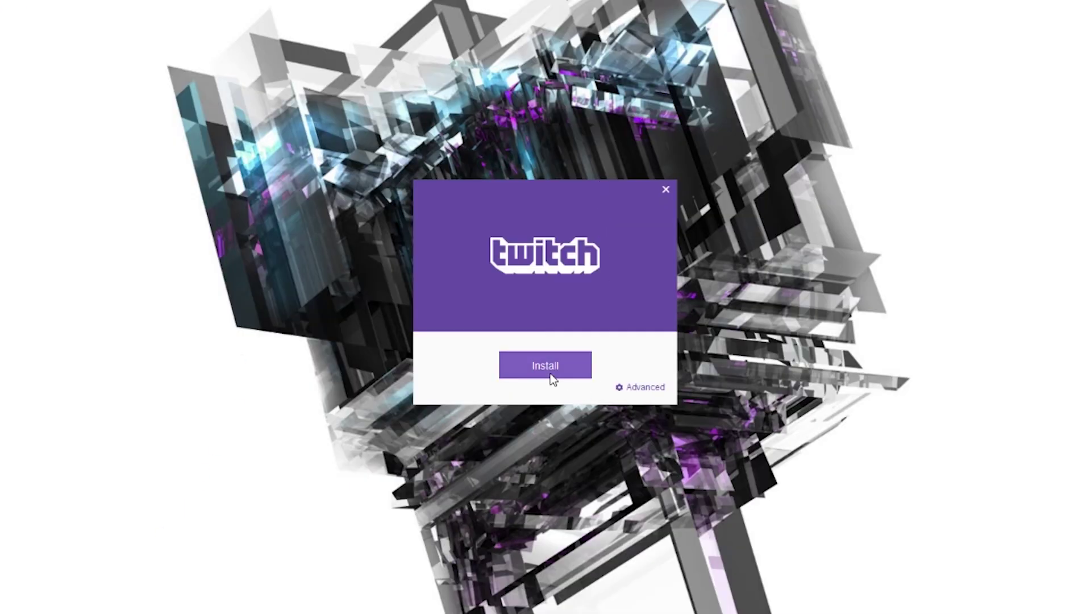
pyautogui.click(628, 386)
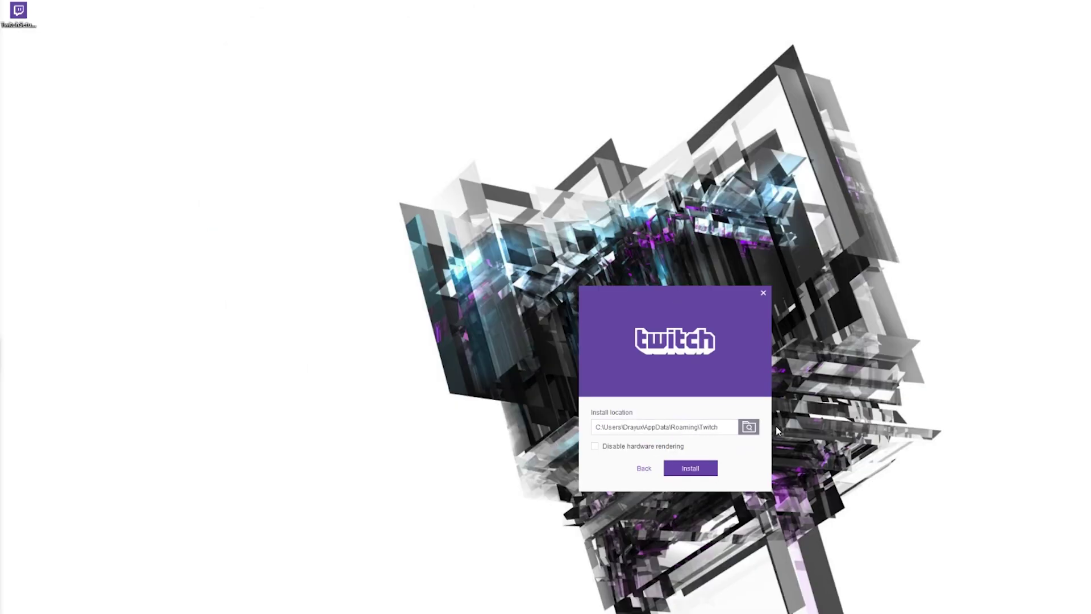
pyautogui.click(748, 426)
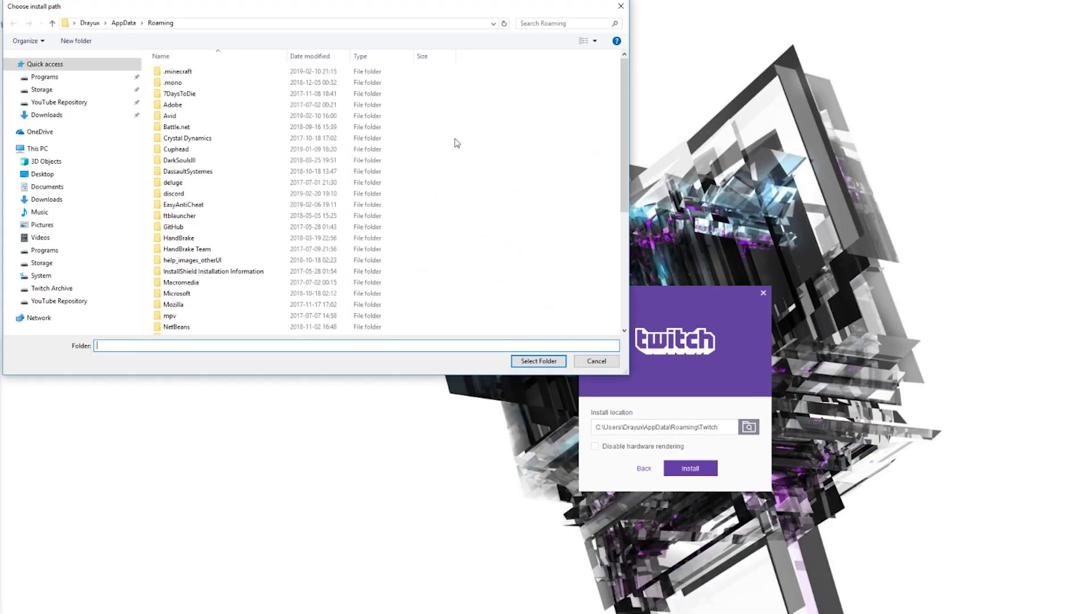
pyautogui.moveTo(380, 4); pyautogui.dragTo(403, 43)
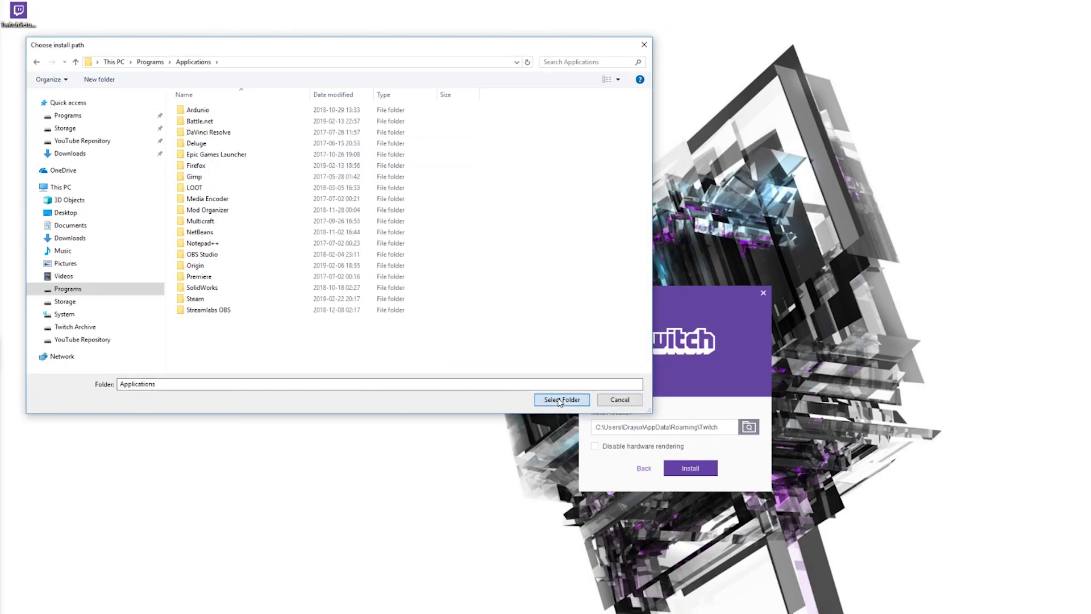
pyautogui.click(561, 399)
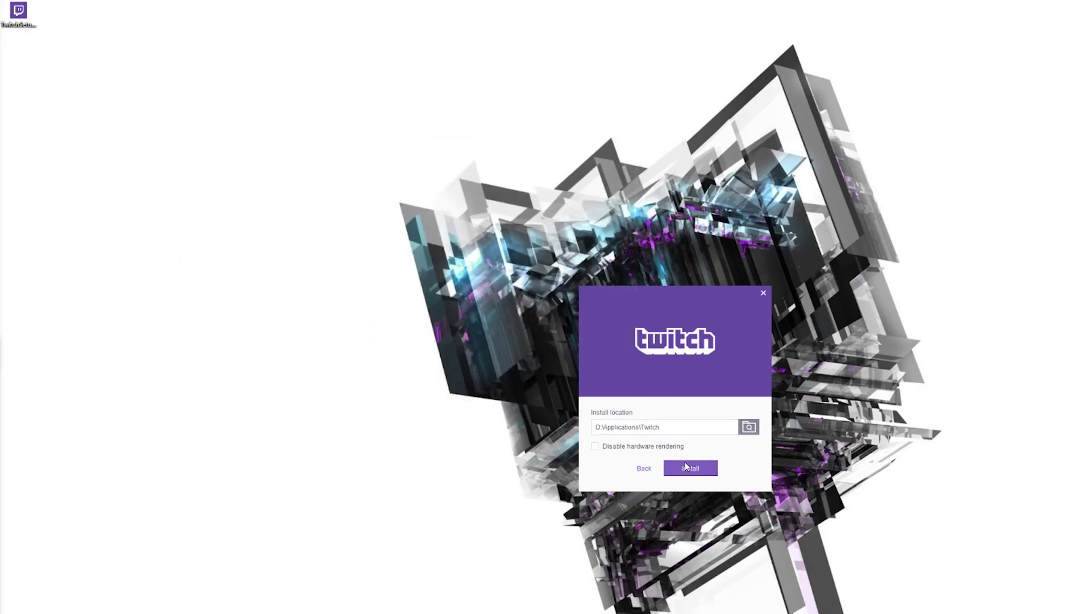
pyautogui.click(707, 474)
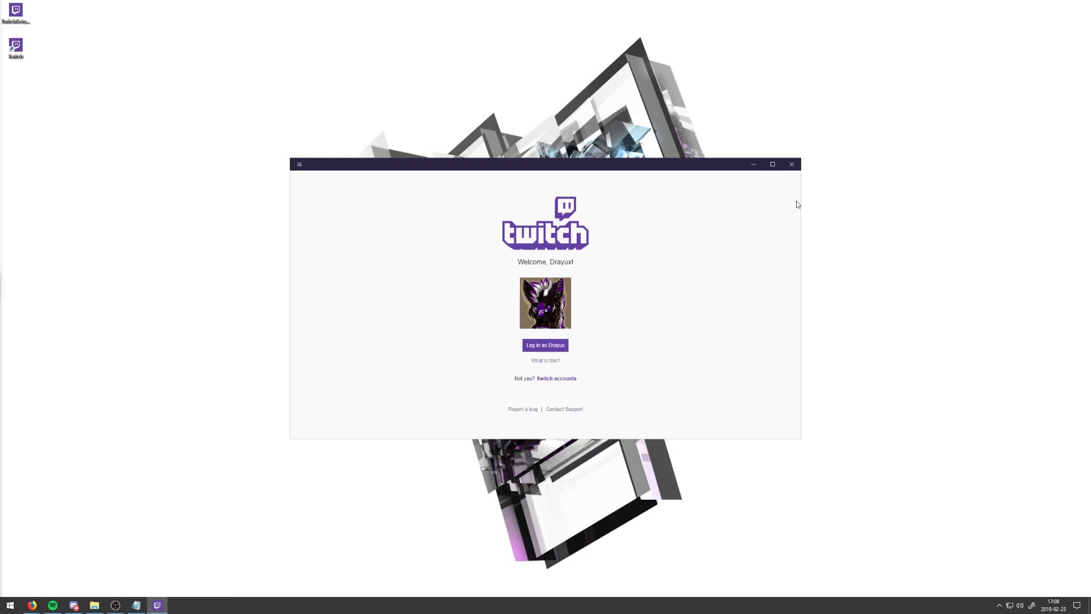
# Step: Log in to the Twitch app with the account it already offers
pyautogui.moveTo(555, 168); pyautogui.dragTo(554, 162)
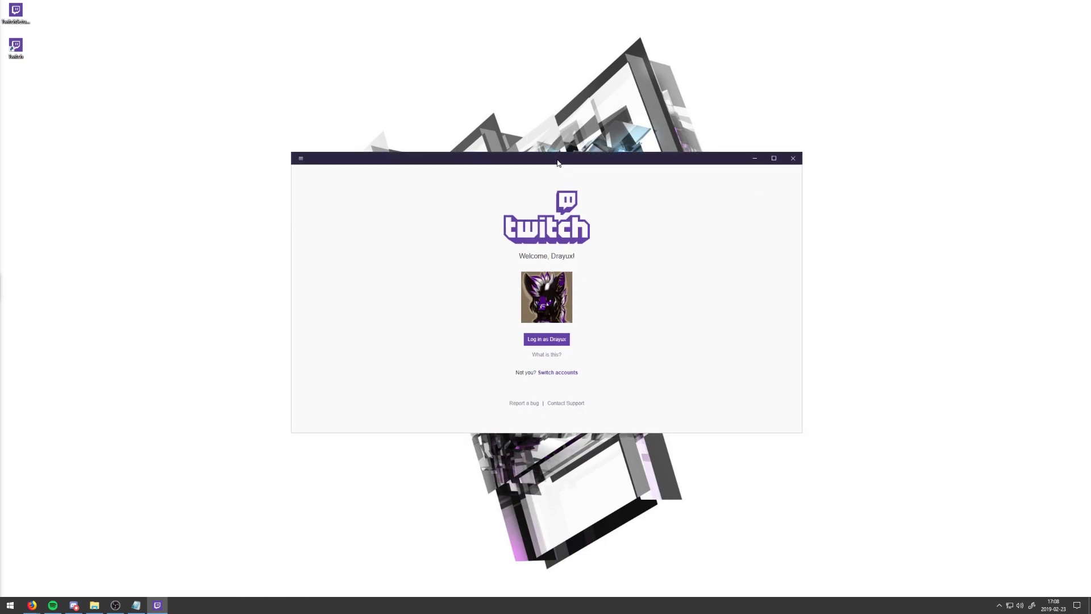
pyautogui.click(559, 340)
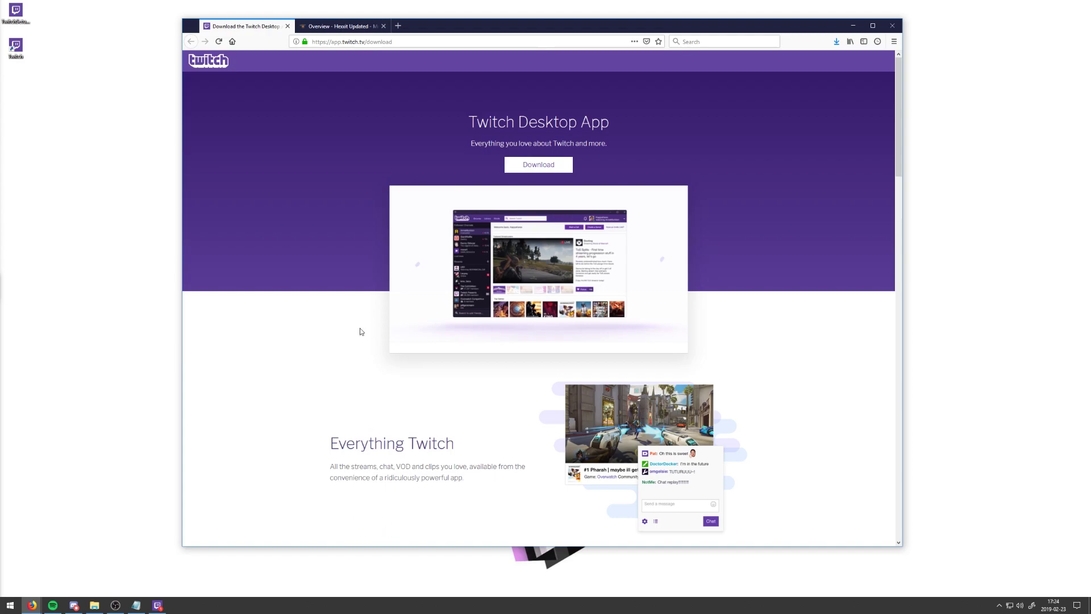
# Step: Switch to the Hexxit Updated project page and open its recent Minecraft 1.12 Hexxit Updated file, not the server pack
pyautogui.click(350, 27)
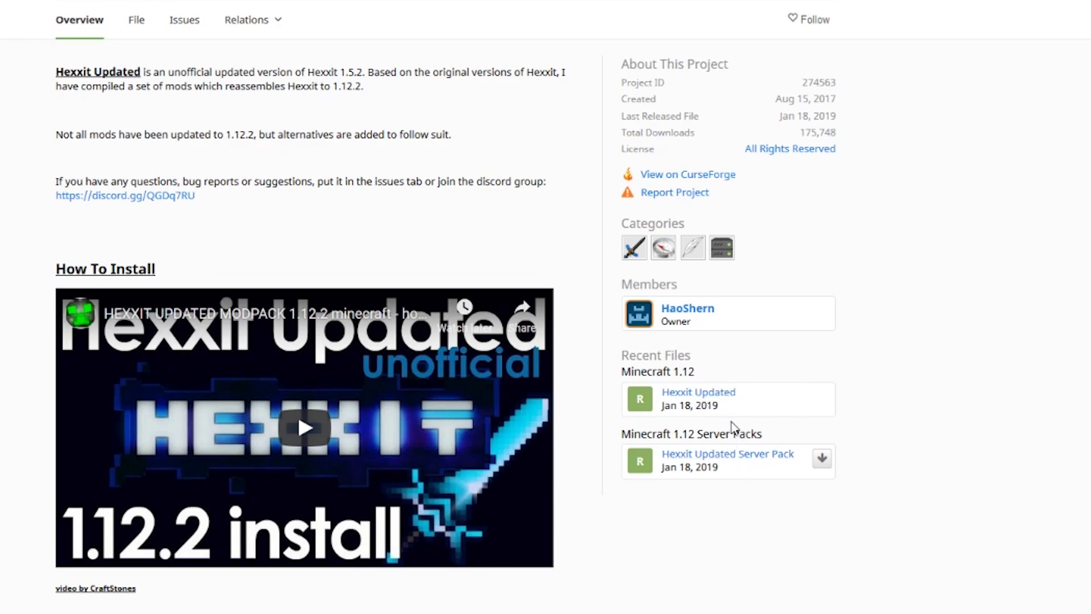
pyautogui.moveTo(749, 404); pyautogui.dragTo(664, 391)
pyautogui.moveTo(791, 501); pyautogui.dragTo(661, 454)
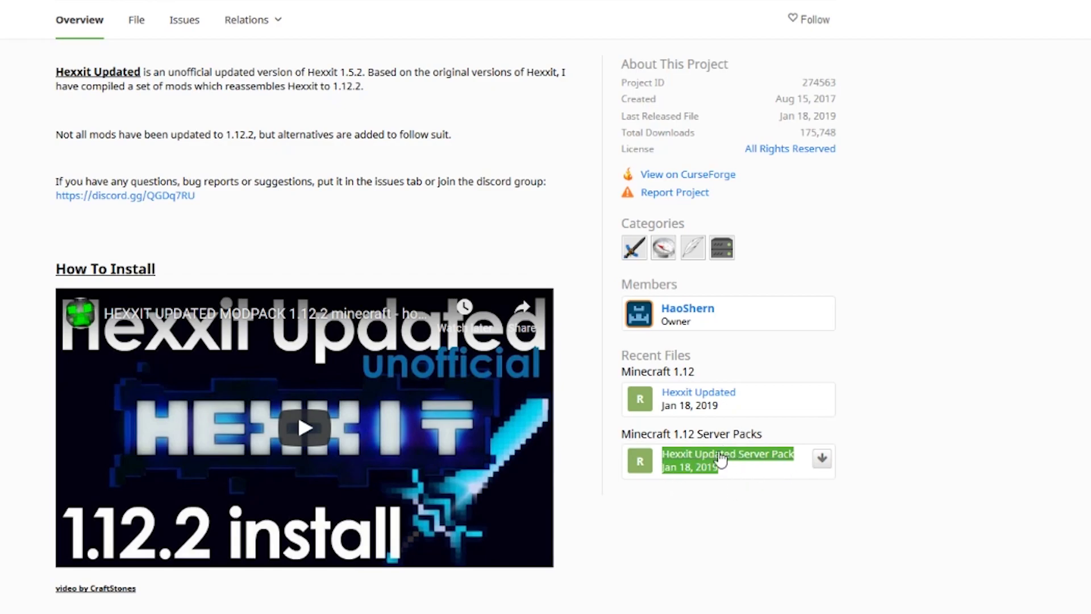
pyautogui.click(776, 415)
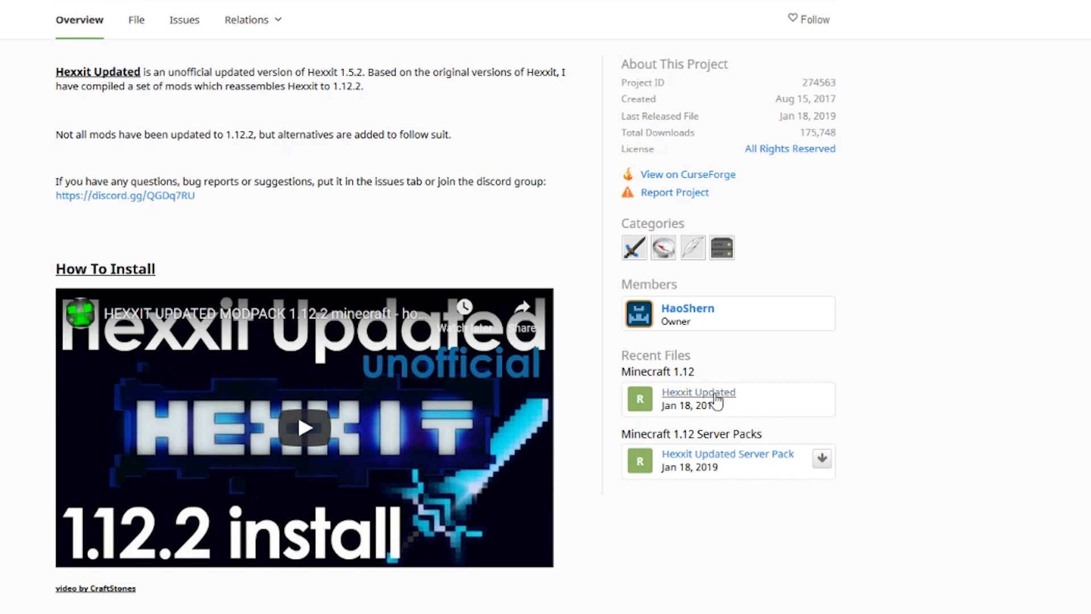
pyautogui.click(717, 400)
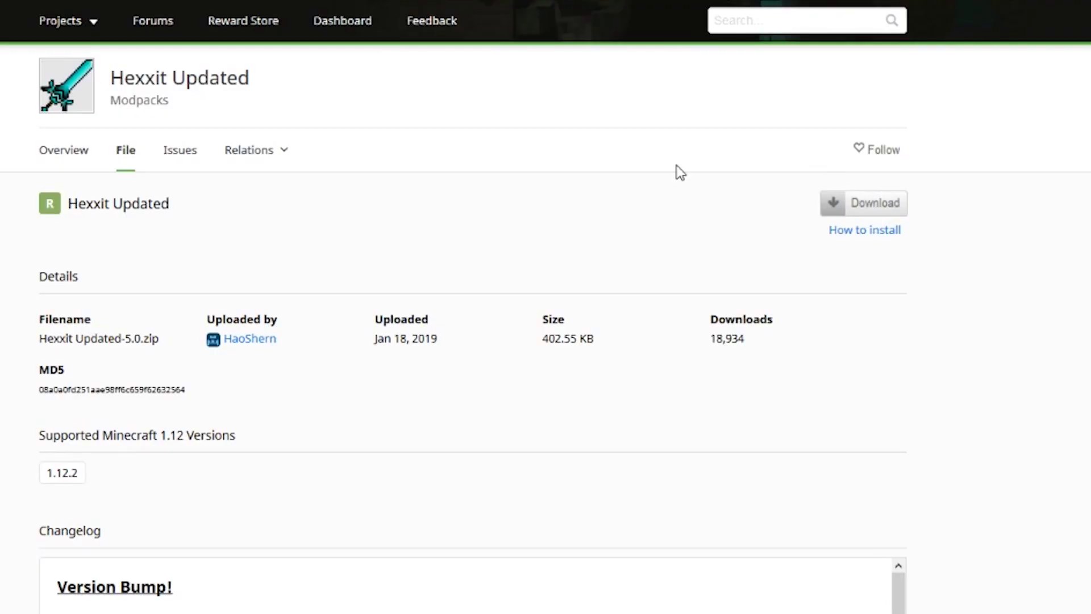
# Step: Download Hexxit+Updated-5.0.zip and save it to the Desktop
pyautogui.click(861, 204)
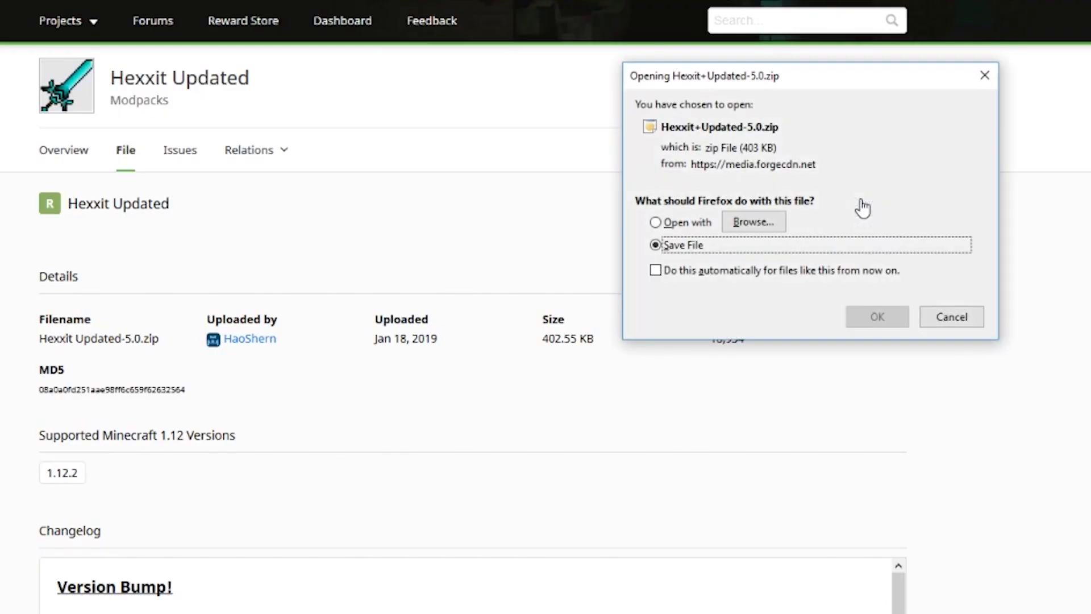
pyautogui.click(887, 316)
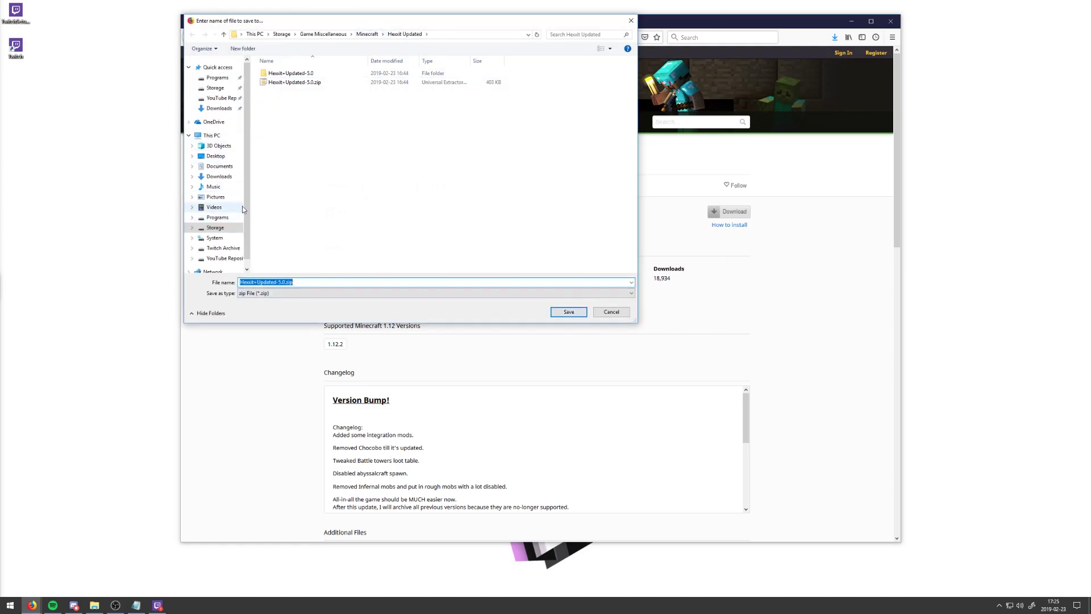
pyautogui.click(230, 157)
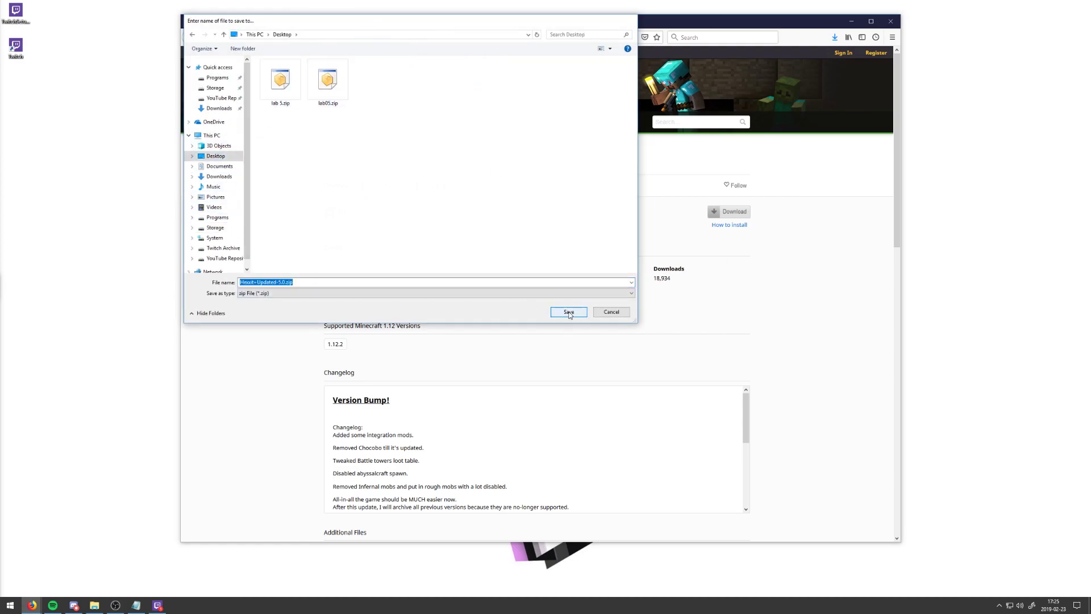
pyautogui.click(569, 312)
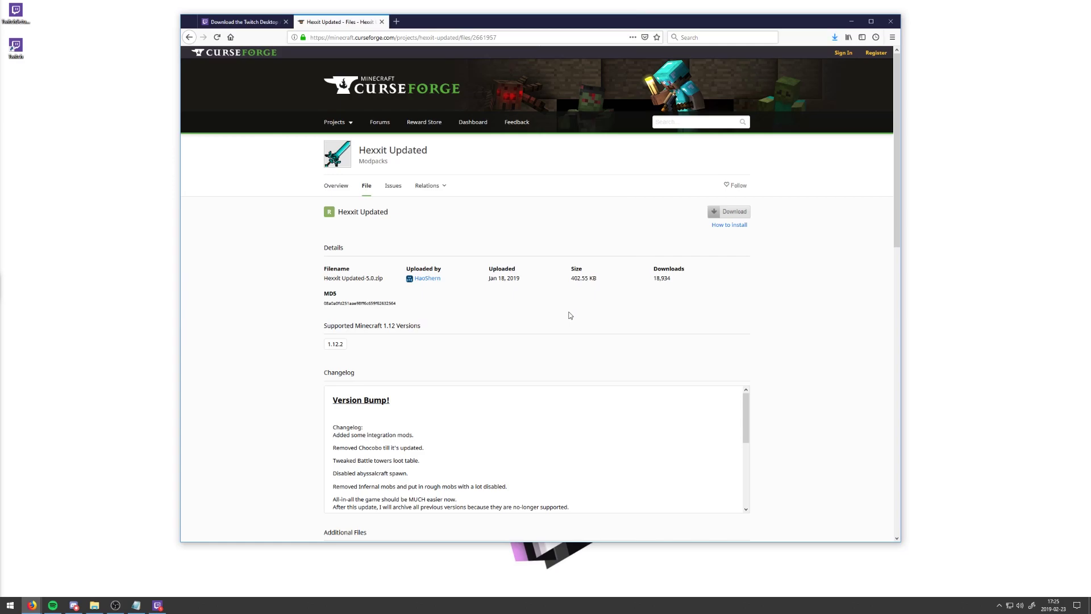
# Step: Extract the Hexxit+Updated-5.0.zip file on the Desktop and examine the config files in its overrides folder
pyautogui.doubleClick(16, 84)
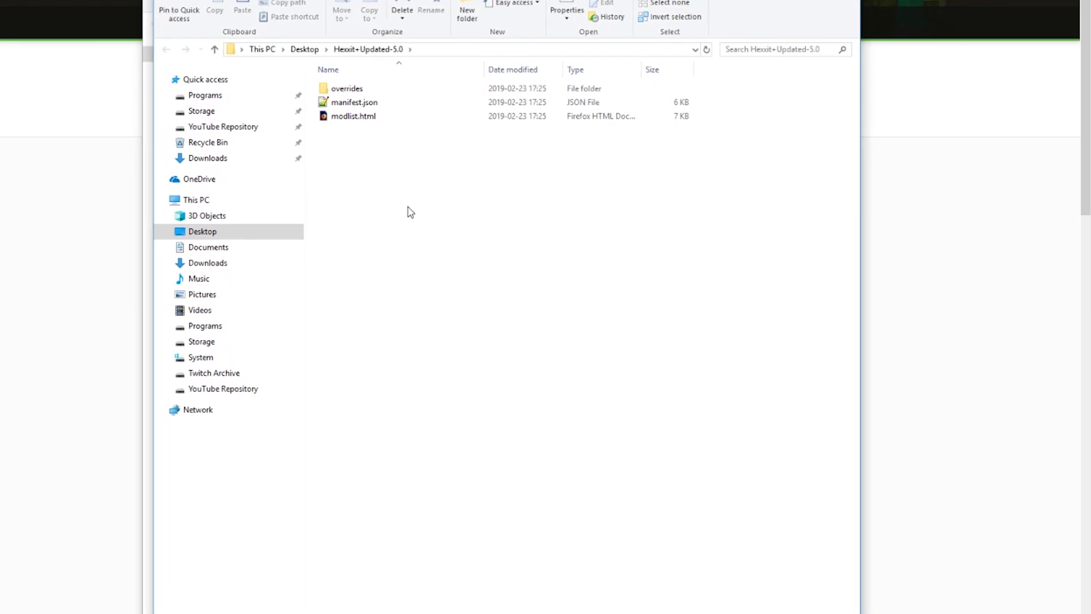
pyautogui.moveTo(398, 165); pyautogui.dragTo(379, 106)
pyautogui.click(348, 118)
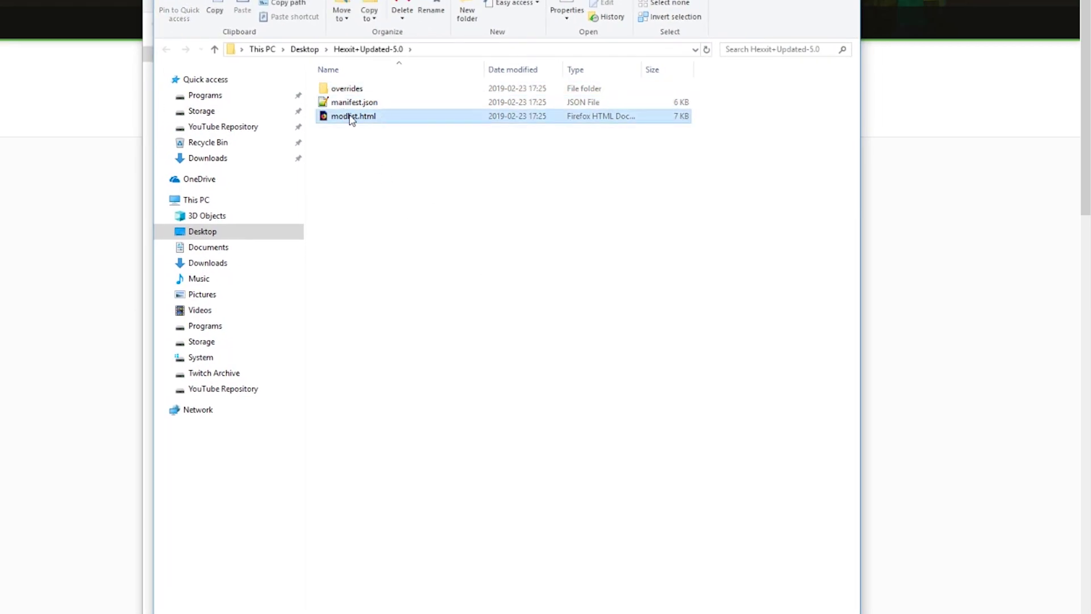
pyautogui.click(369, 105)
pyautogui.doubleClick(347, 89)
pyautogui.doubleClick(365, 90)
pyautogui.scroll(-10, 604, 305)
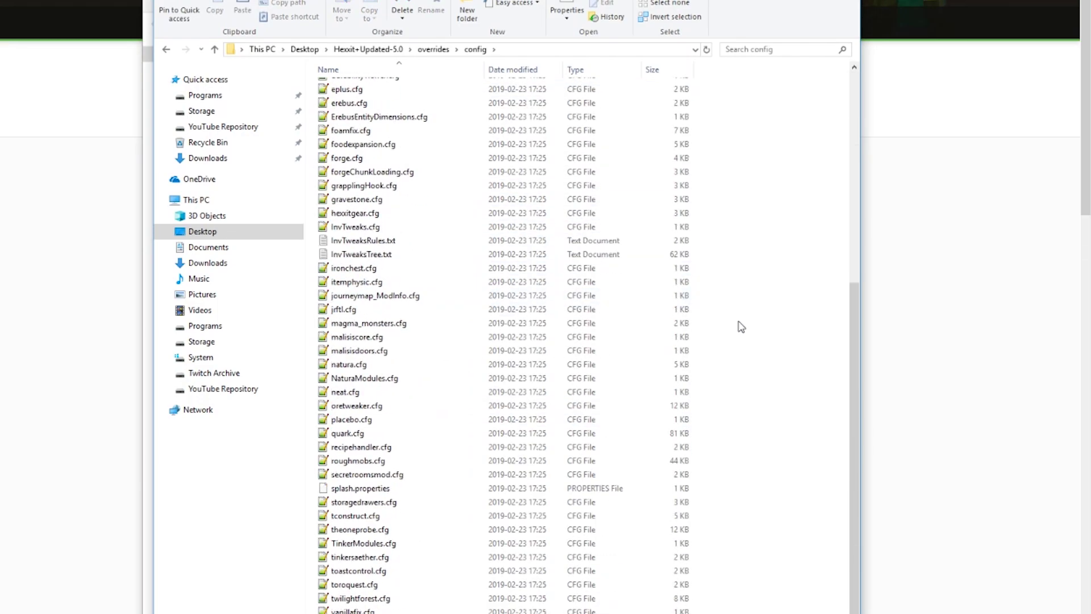
pyautogui.scroll(10, 680, 346)
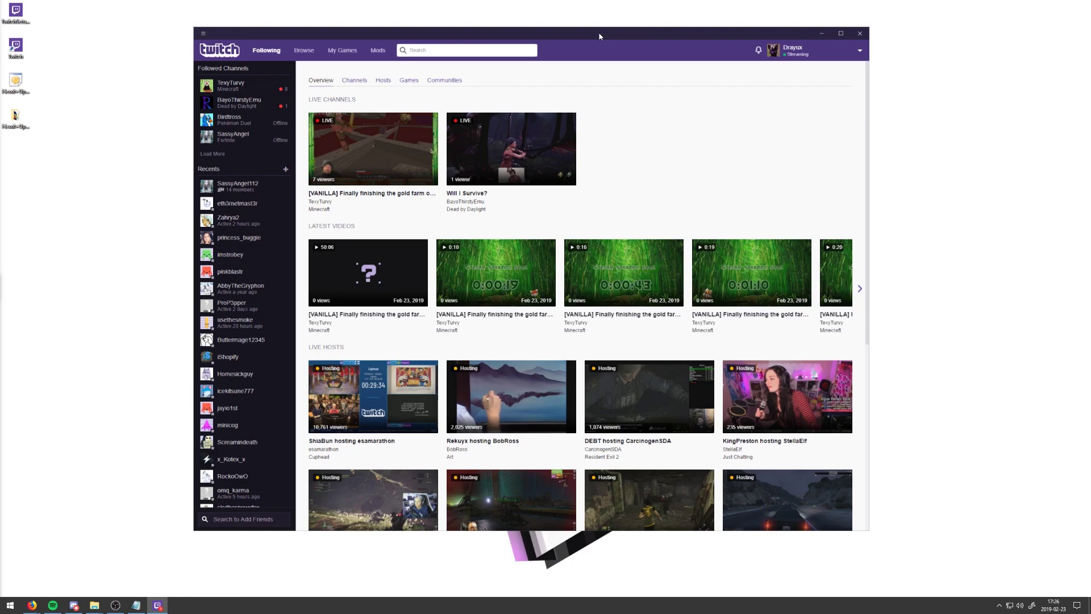
# Step: Switch to the Twitch app, open Minecraft among the moddable games and enable Minecraft mods
pyautogui.moveTo(448, 26); pyautogui.dragTo(457, 25)
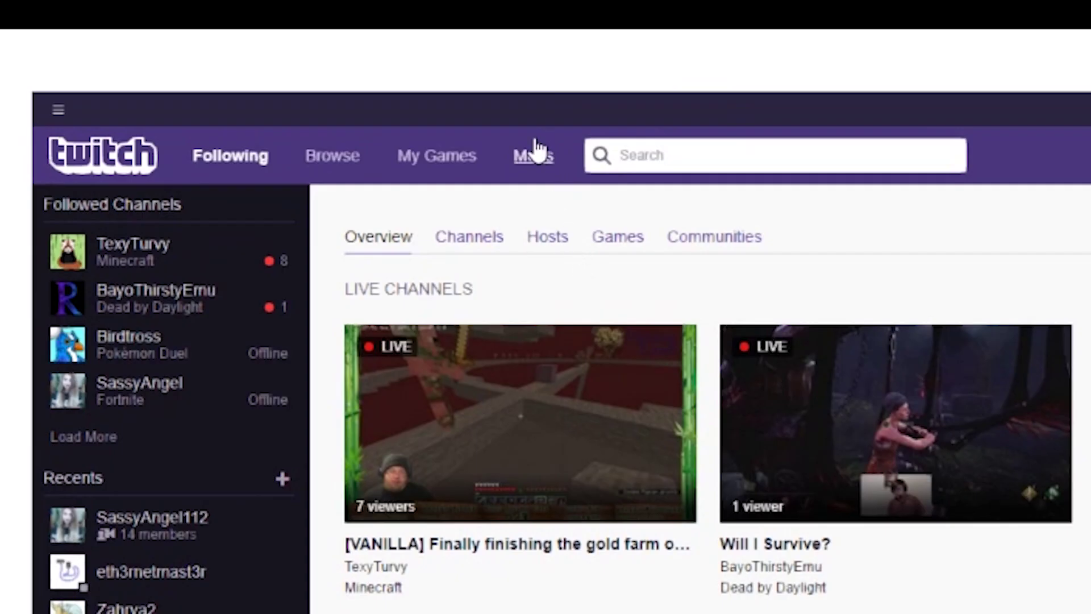
pyautogui.click(533, 165)
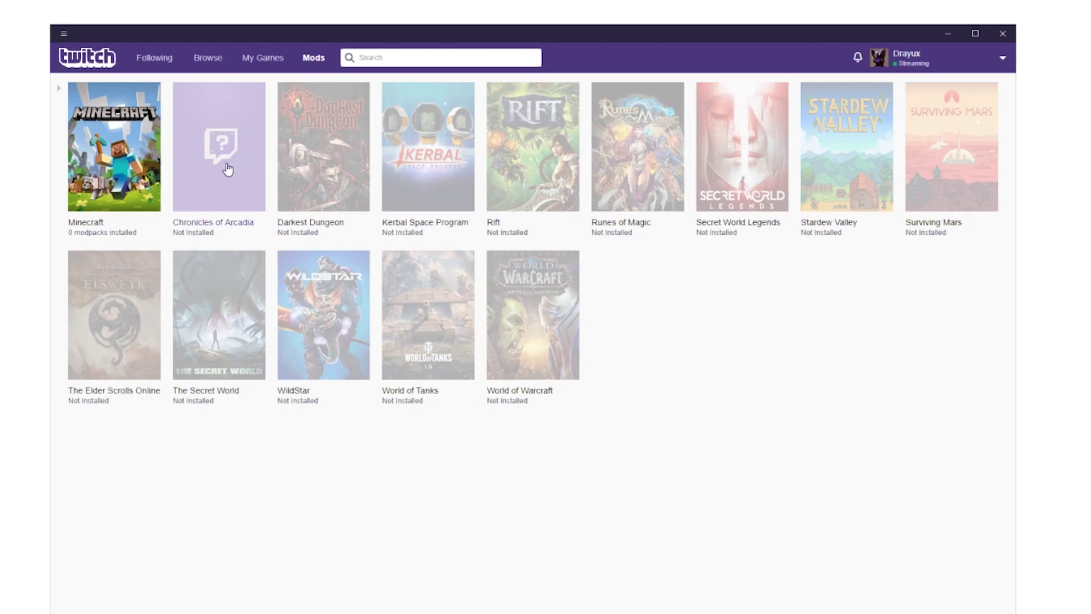
pyautogui.click(116, 153)
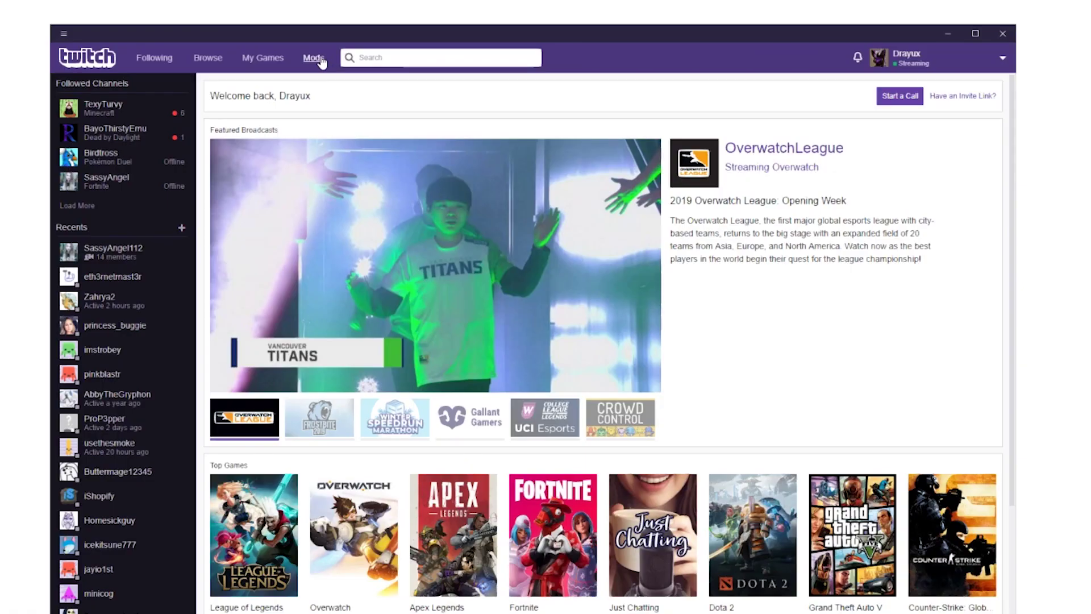
pyautogui.click(382, 46)
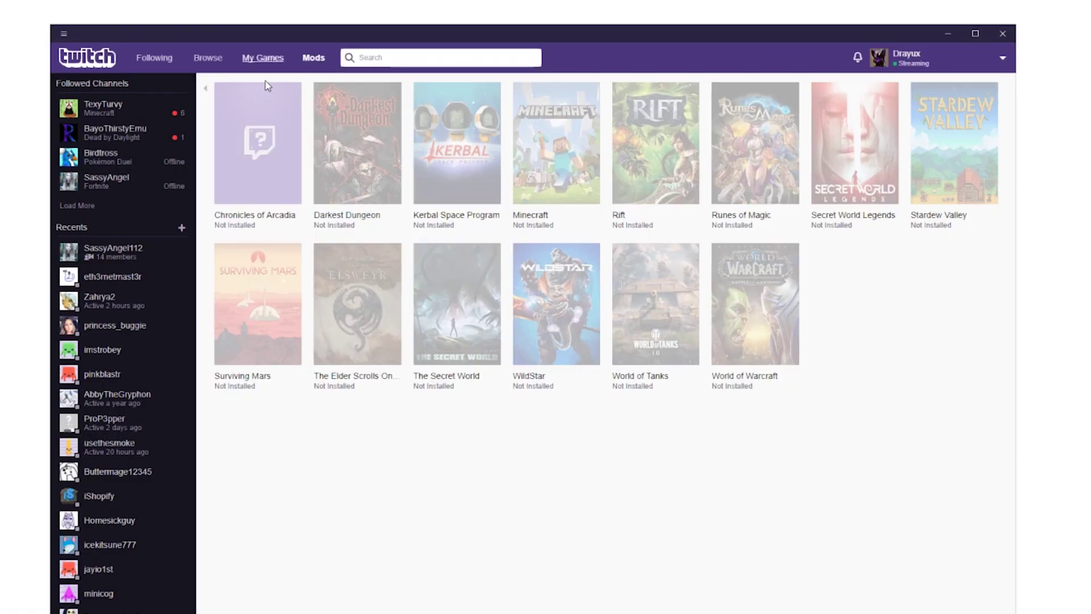
pyautogui.click(553, 176)
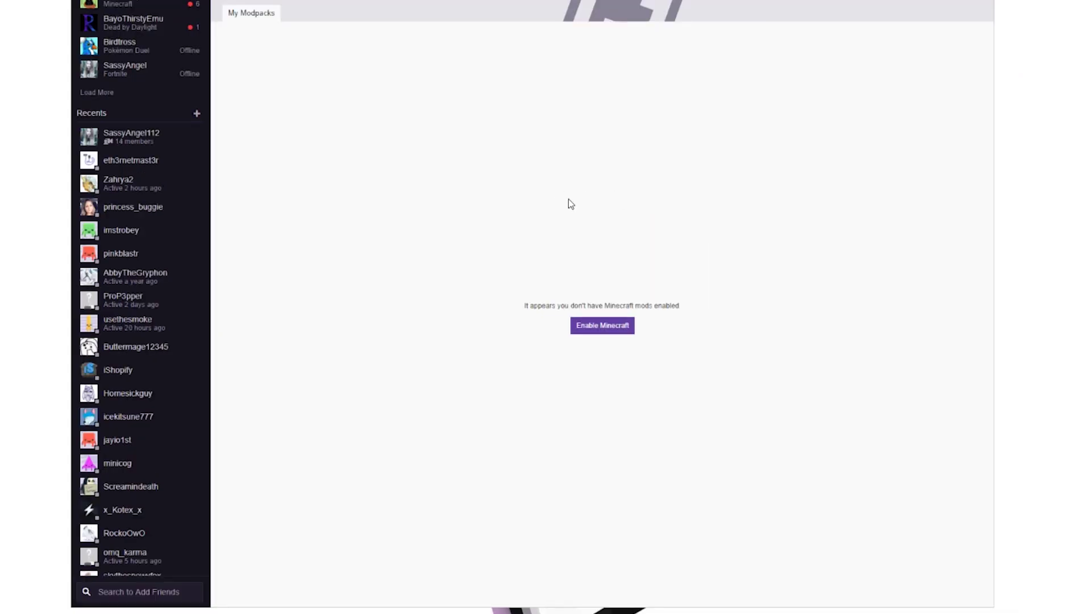
pyautogui.click(617, 328)
pyautogui.click(503, 319)
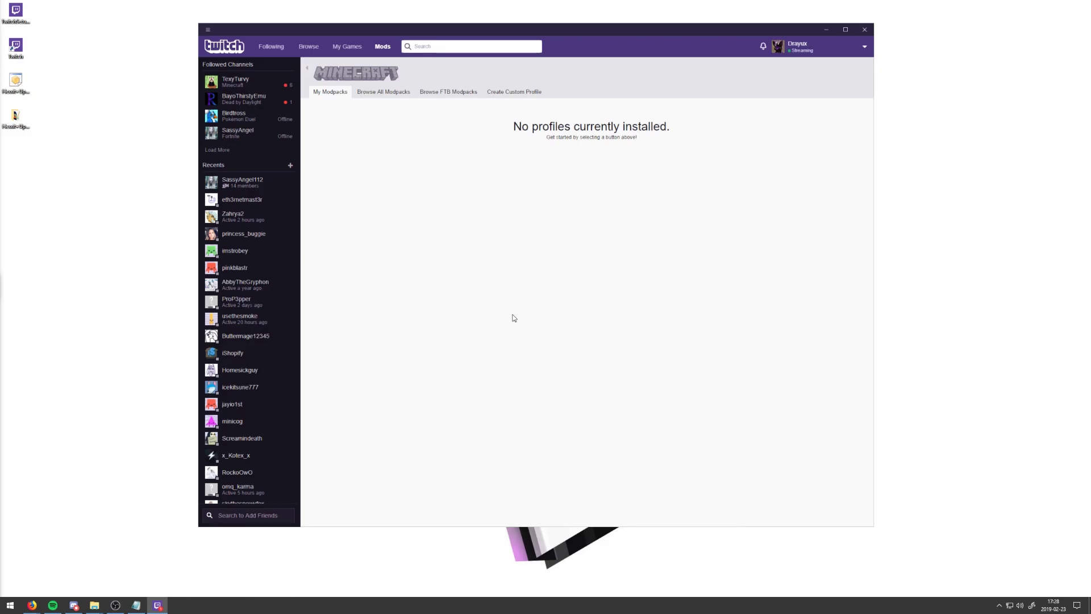
# Step: Change the Minecraft install location in the app settings to the Minecraft folder inside Games on the Programs drive
pyautogui.click(864, 47)
pyautogui.click(826, 182)
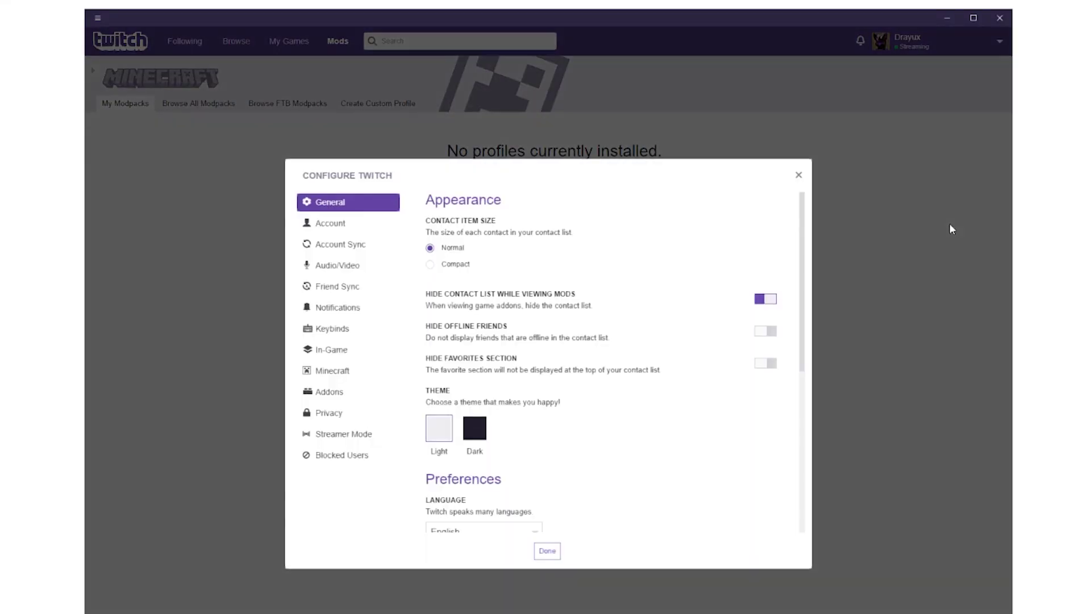
pyautogui.click(358, 371)
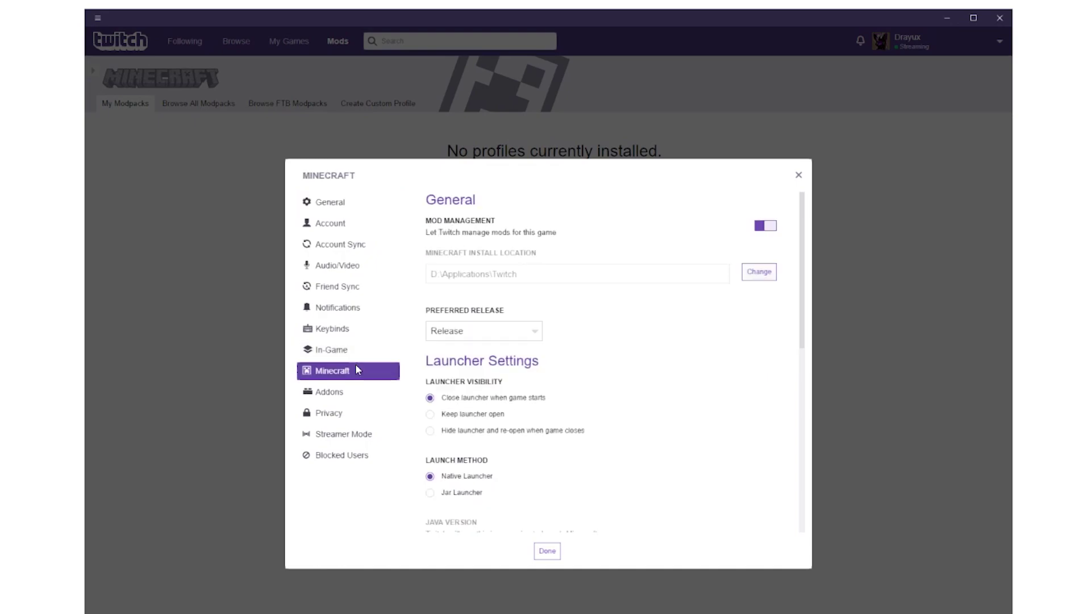
pyautogui.click(759, 272)
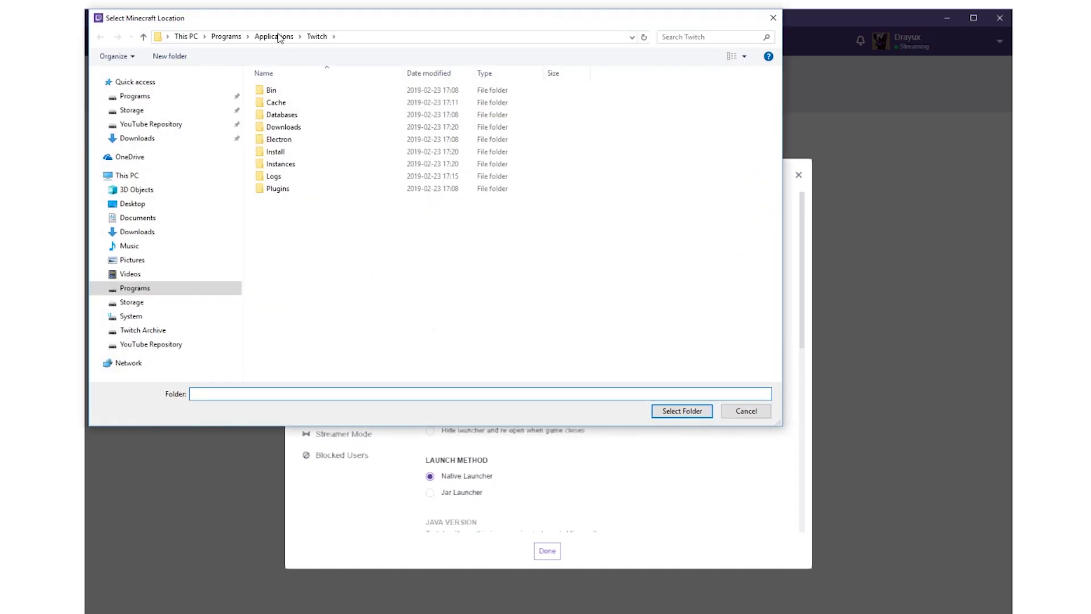
pyautogui.click(273, 38)
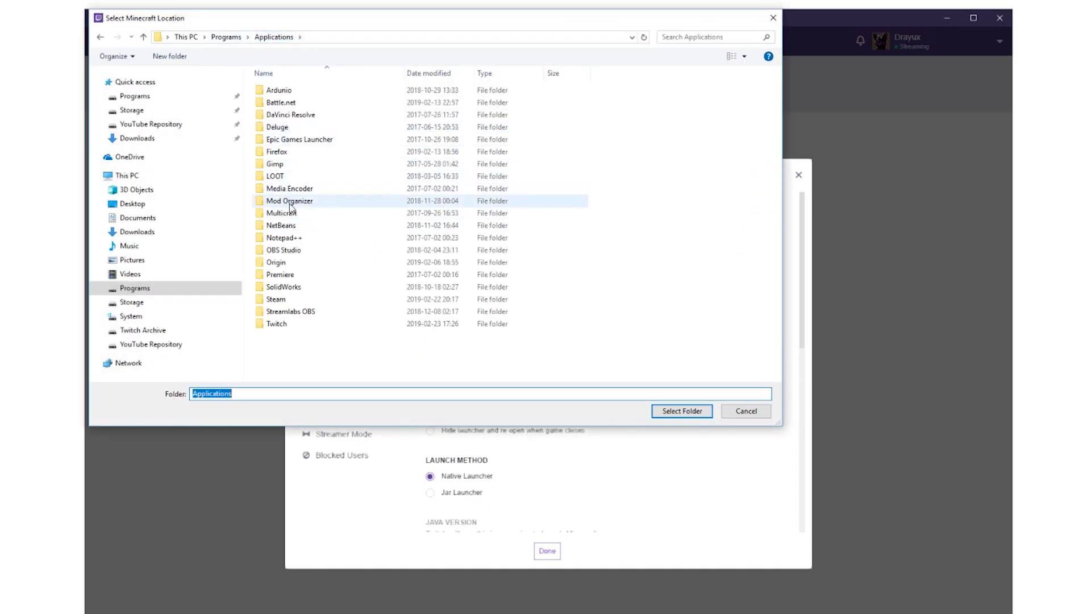
pyautogui.click(226, 37)
pyautogui.doubleClick(275, 102)
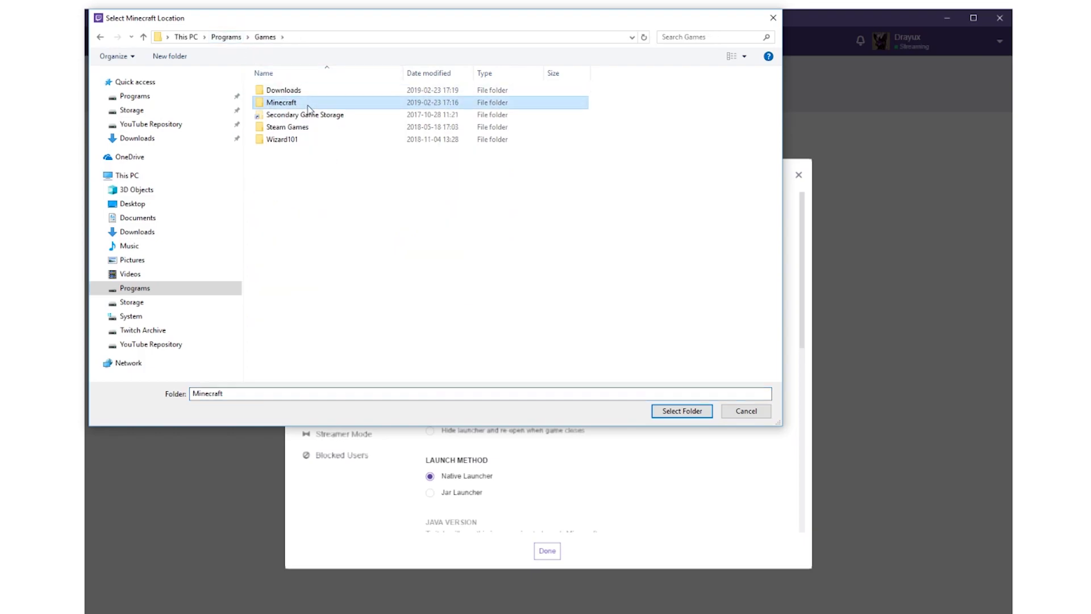
pyautogui.doubleClick(275, 102)
pyautogui.click(676, 411)
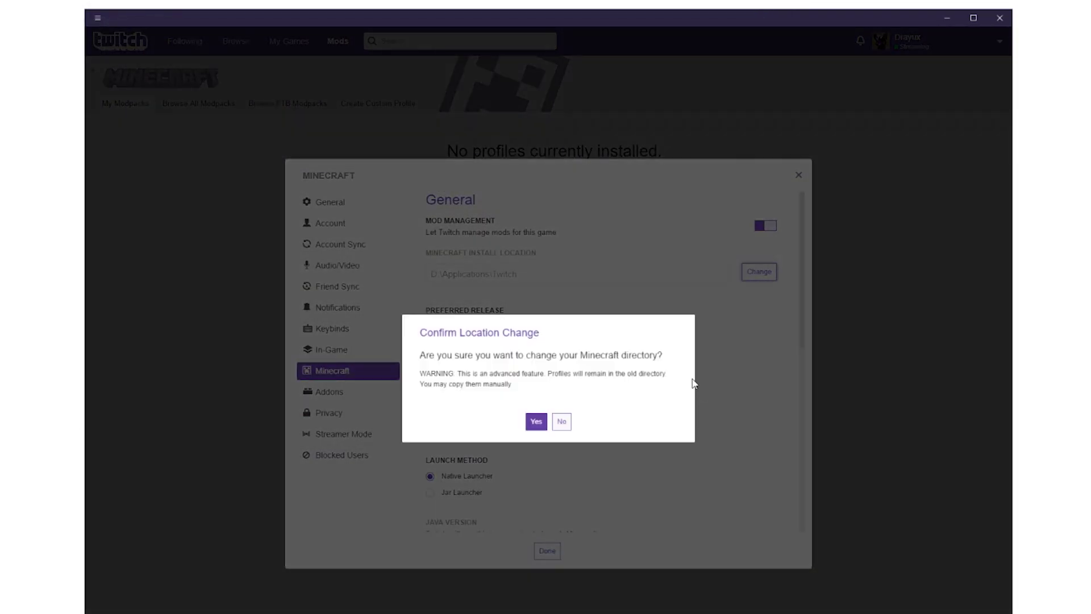
pyautogui.click(534, 420)
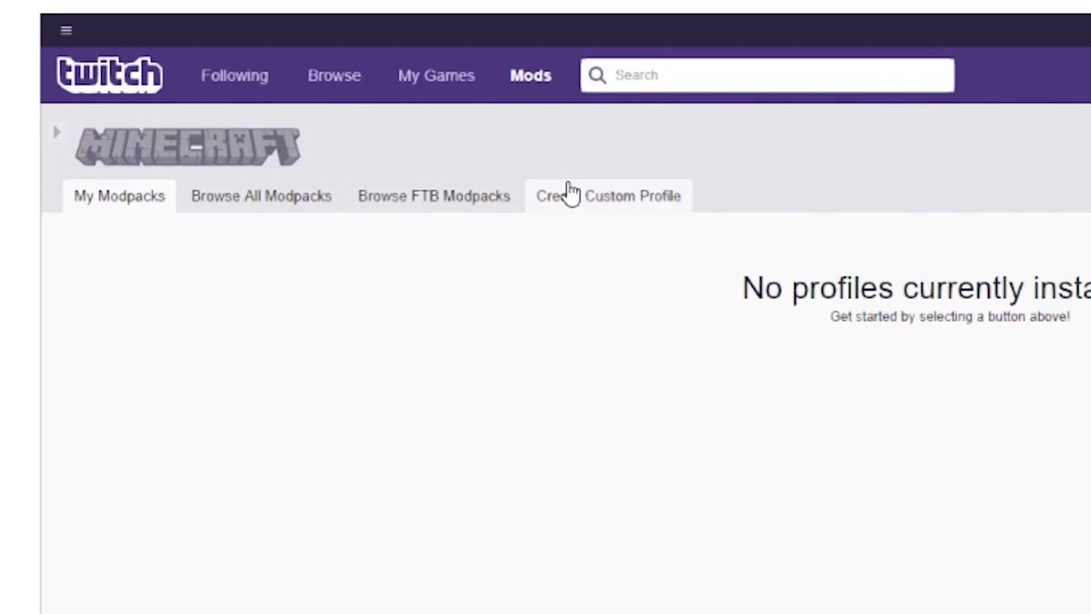
# Step: Create a custom Minecraft profile by importing Hexxit+Updated-5.0.zip from the Desktop
pyautogui.click(629, 205)
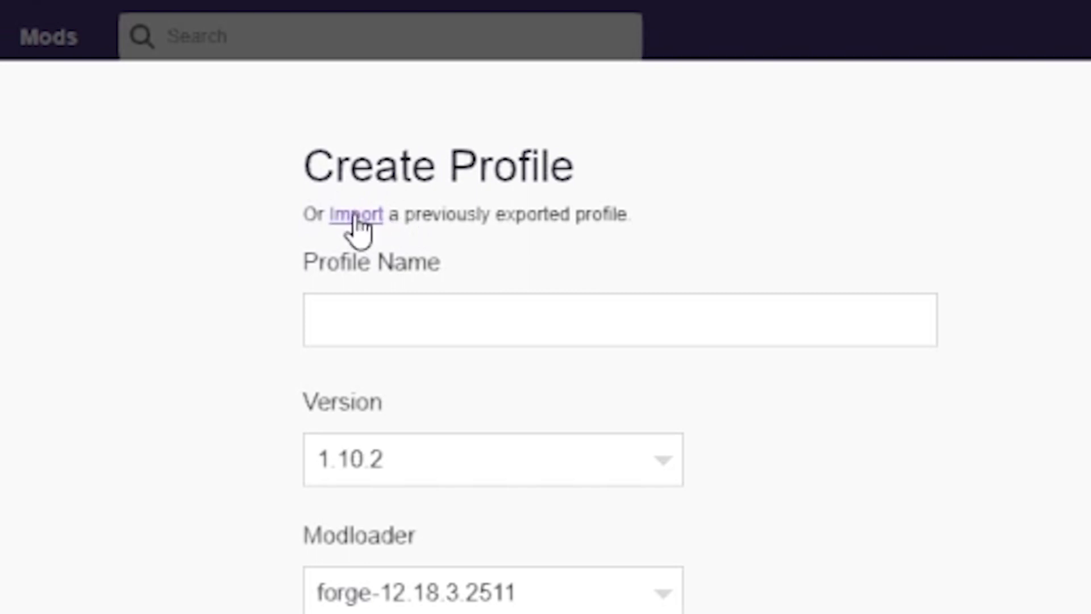
pyautogui.click(348, 217)
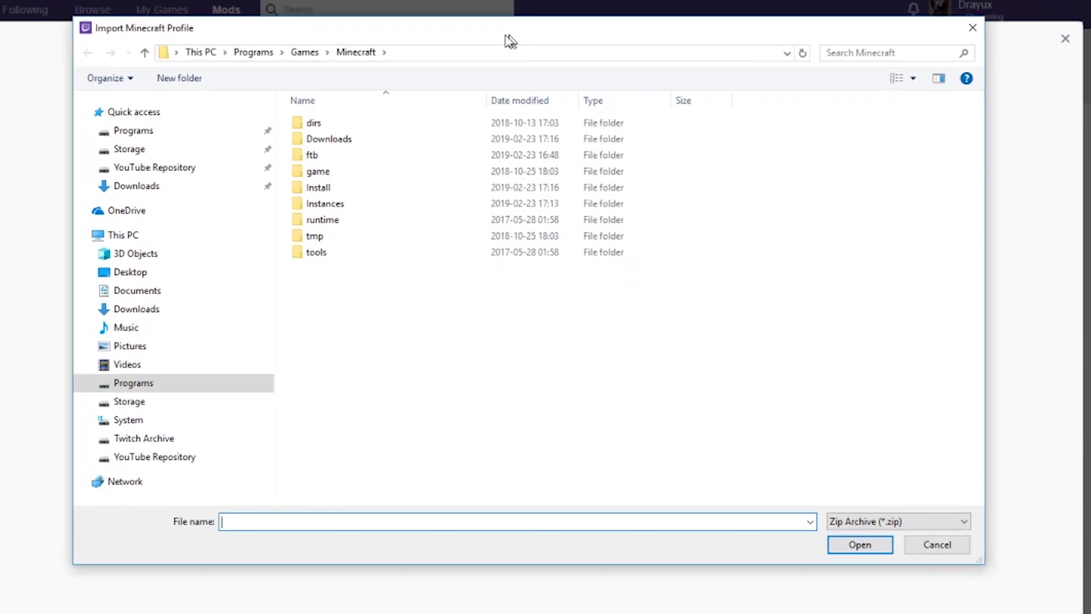
pyautogui.click(159, 275)
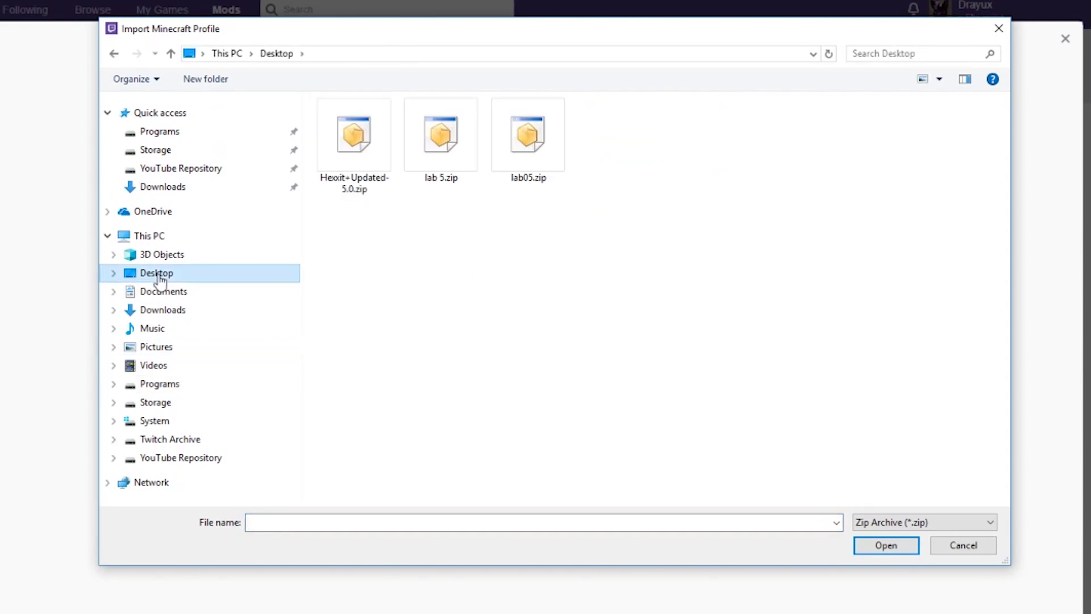
pyautogui.click(354, 130)
pyautogui.click(873, 549)
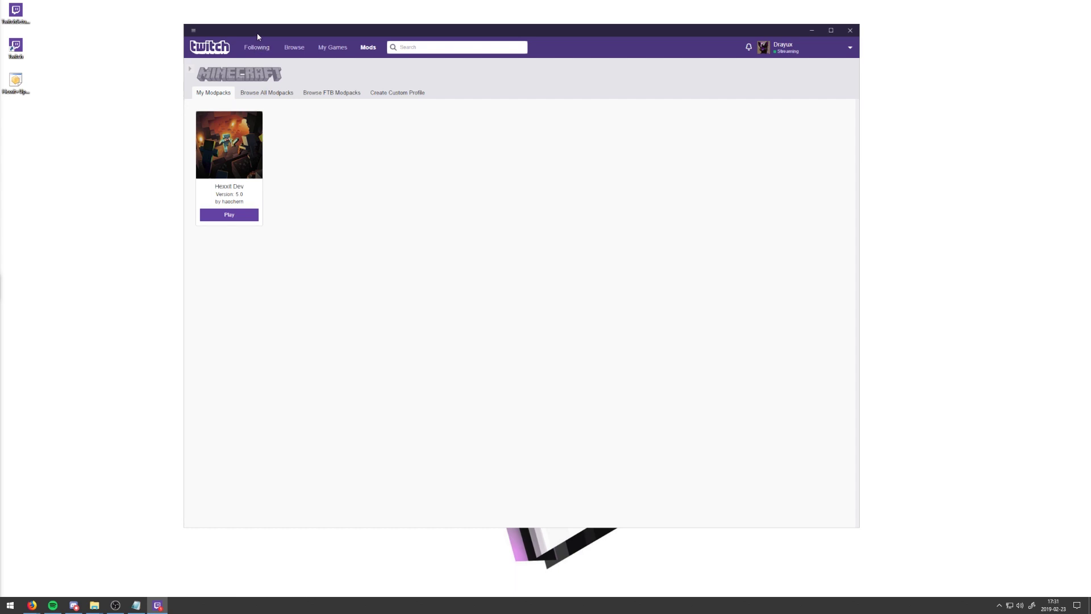
# Step: Start the Hexxit Dev modpack and log in to the Minecraft Launcher with the account's e-mail and password
pyautogui.moveTo(257, 37); pyautogui.dragTo(279, 38)
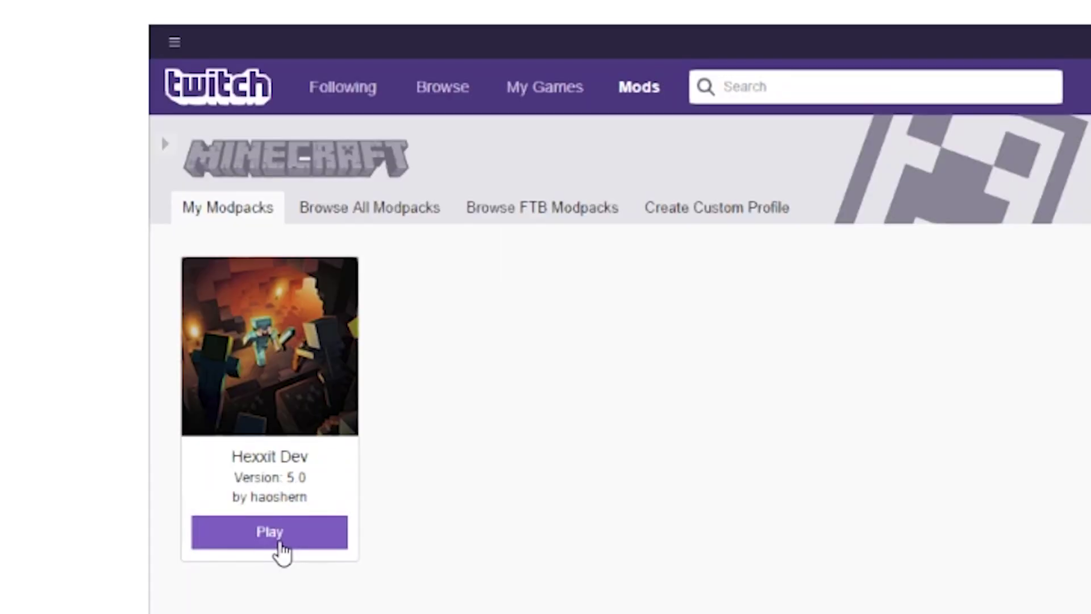
pyautogui.click(280, 542)
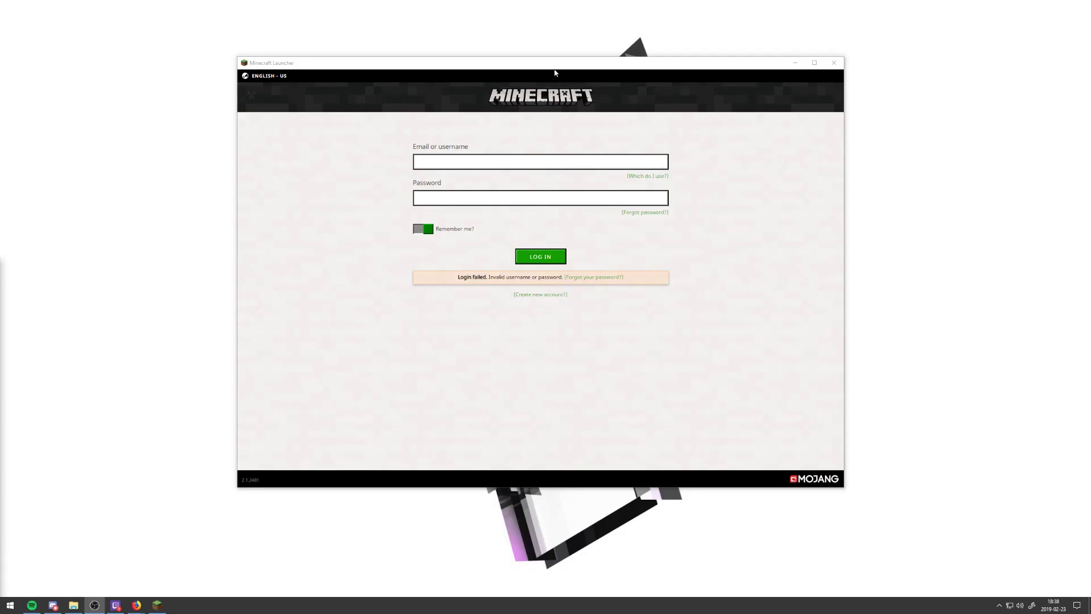
pyautogui.click(471, 163)
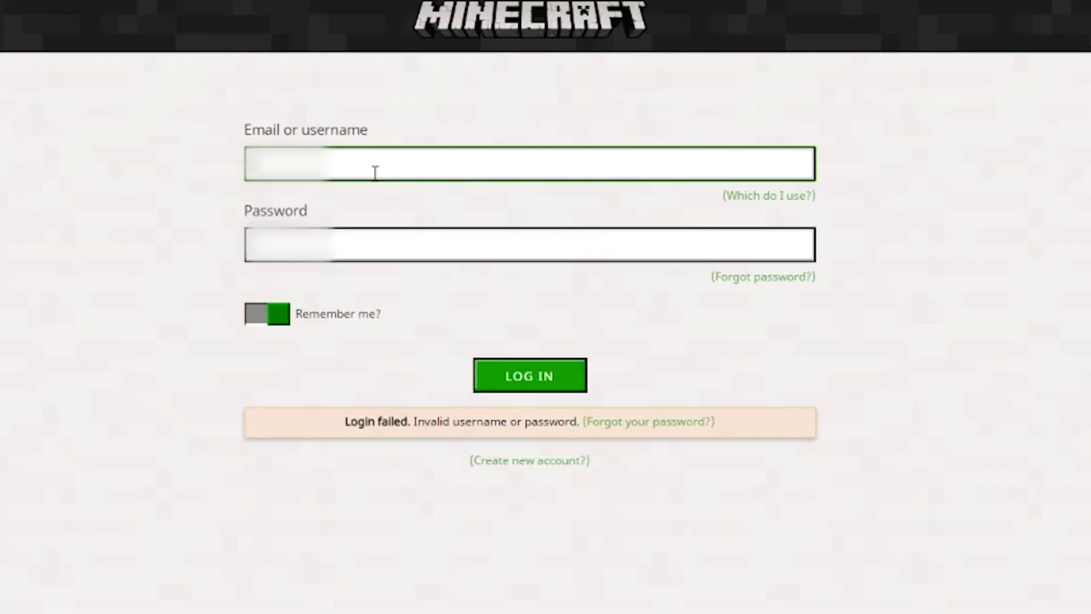
pyautogui.write('@gmail.com')
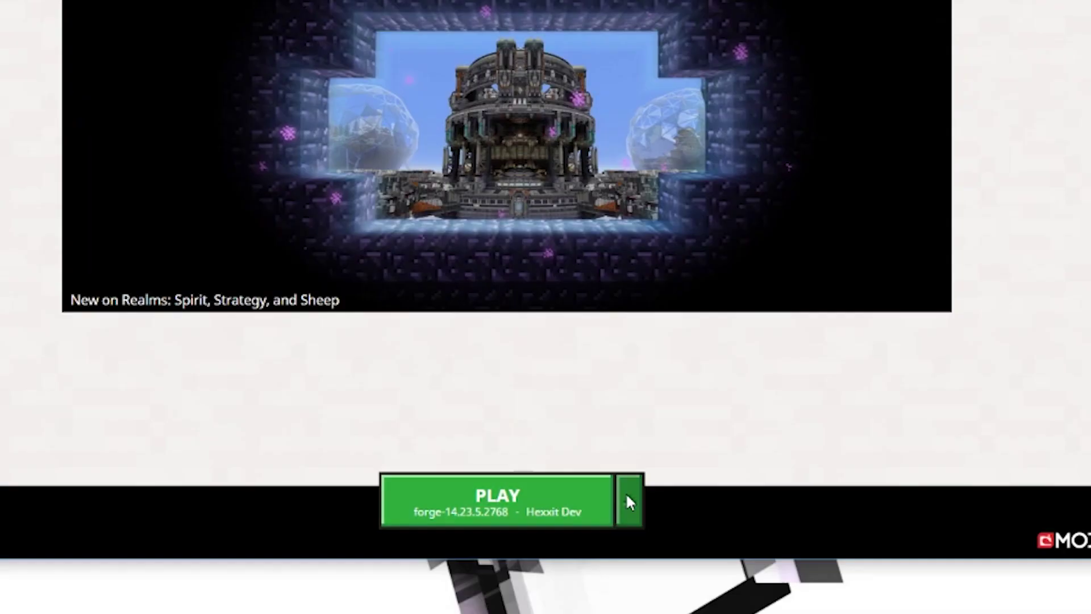
# Step: Choose the Hexxit Dev profile in the launcher and start the game with it
pyautogui.click(582, 462)
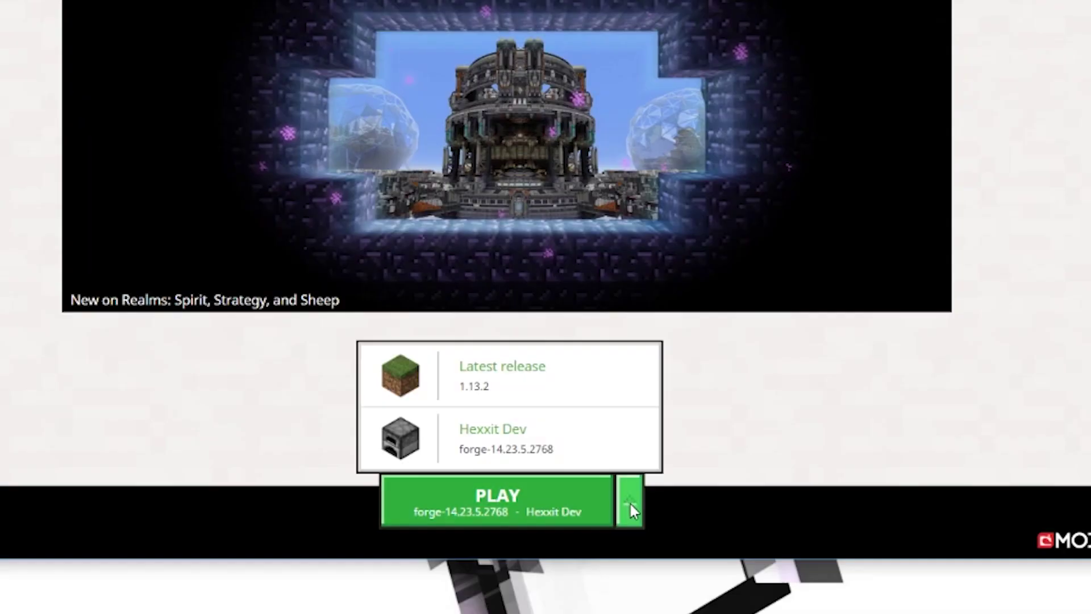
pyautogui.click(522, 449)
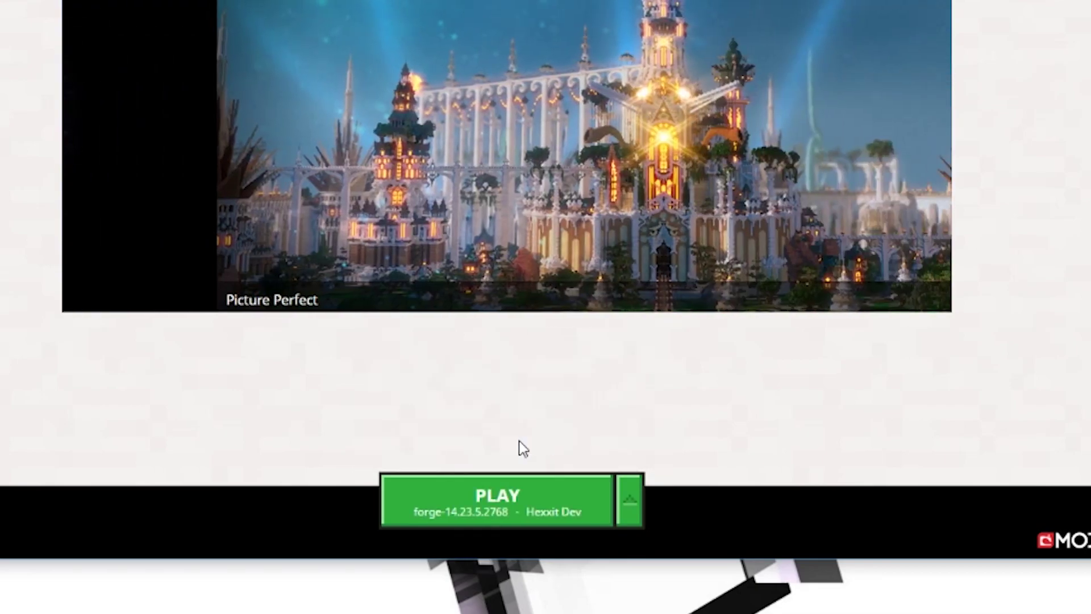
pyautogui.click(533, 499)
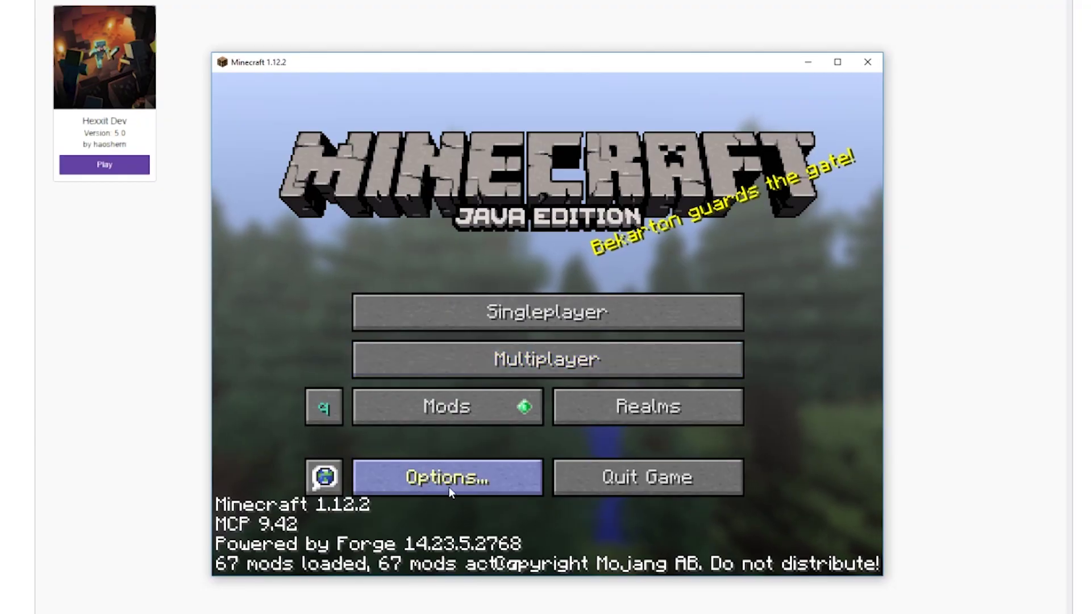
# Step: Turn on Fullscreen in the game's video settings, leaving Graphics at Fancy, and return to the title screen
pyautogui.click(449, 486)
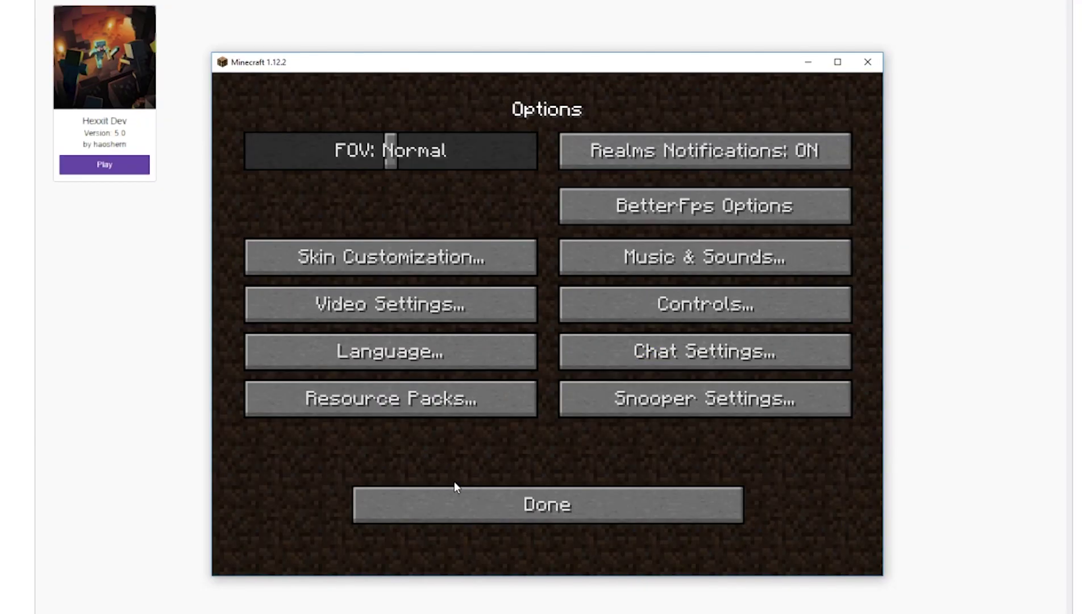
pyautogui.click(445, 311)
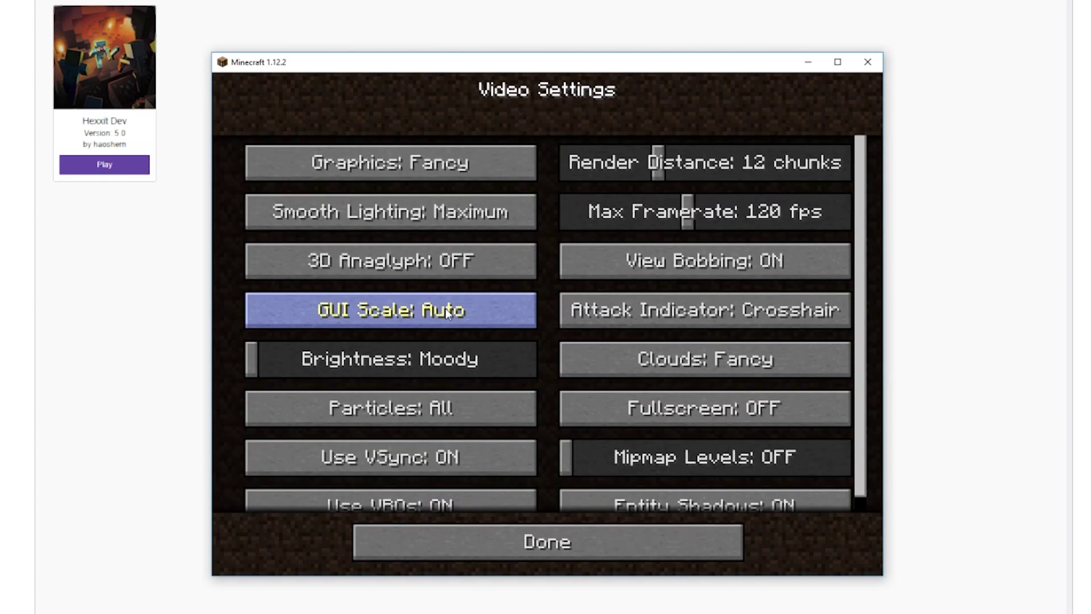
pyautogui.click(437, 164)
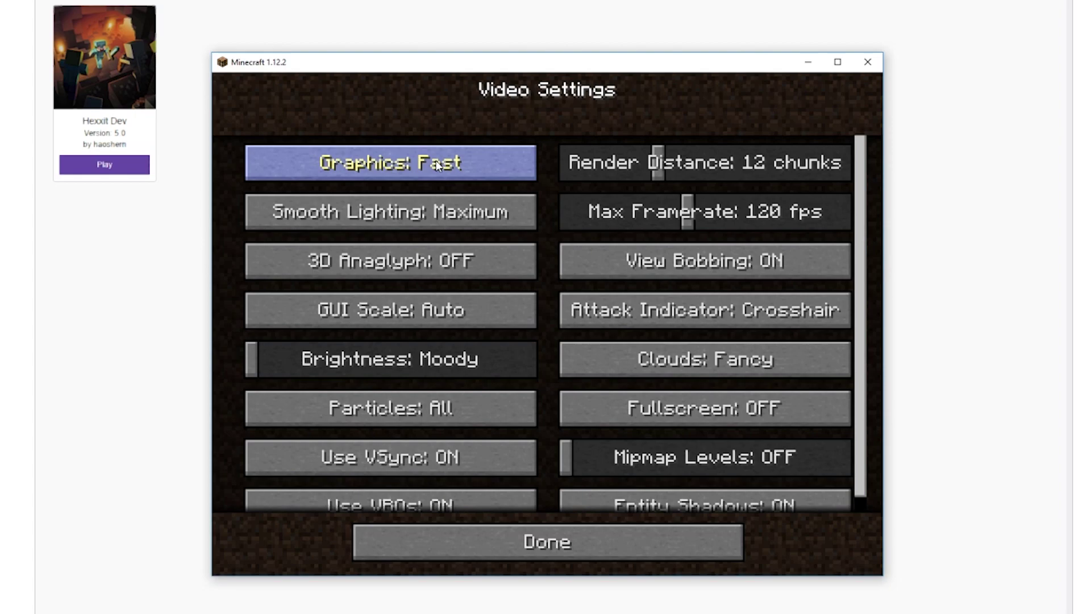
pyautogui.click(437, 164)
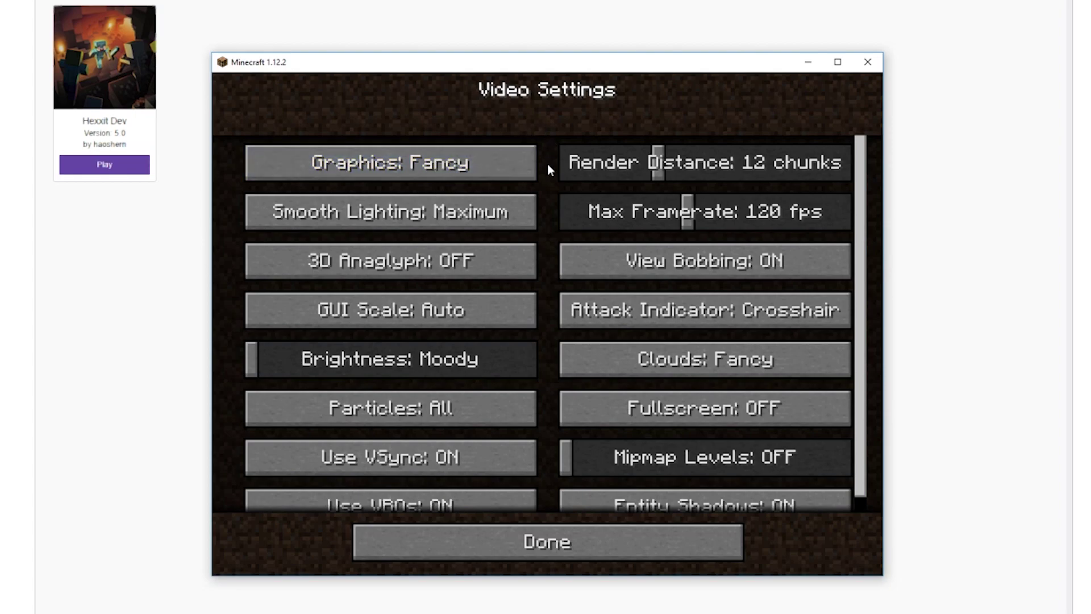
pyautogui.scroll(-1, 549, 168)
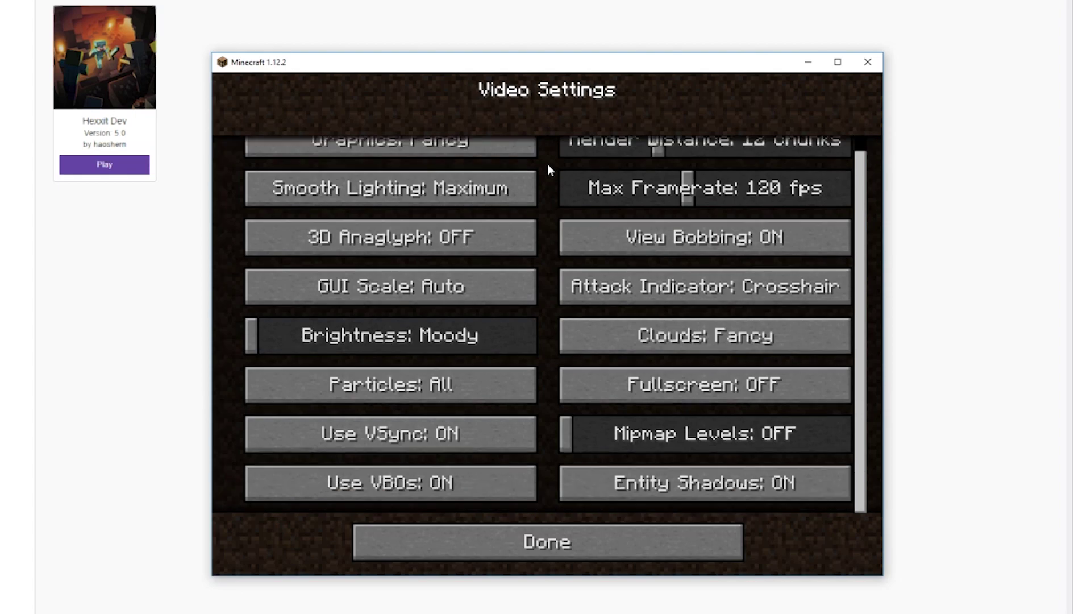
pyautogui.click(705, 388)
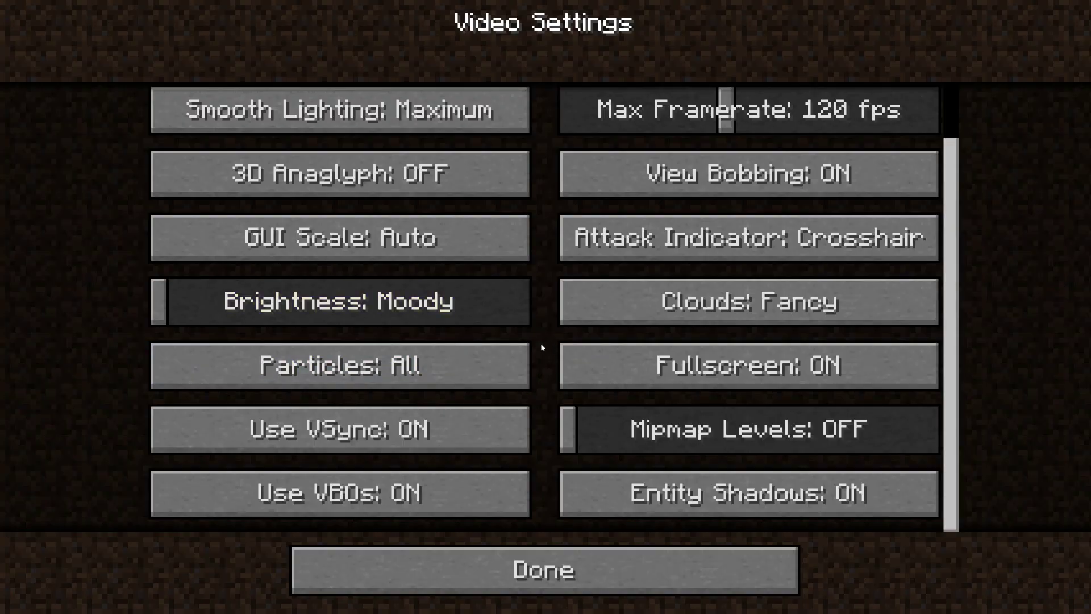
pyautogui.click(545, 554)
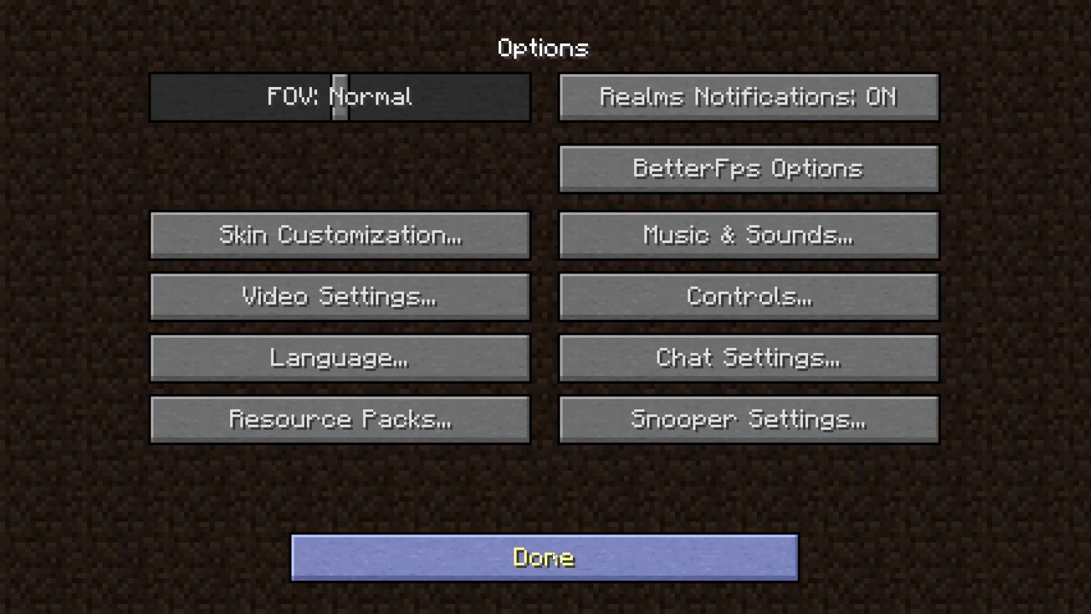
pyautogui.click(675, 545)
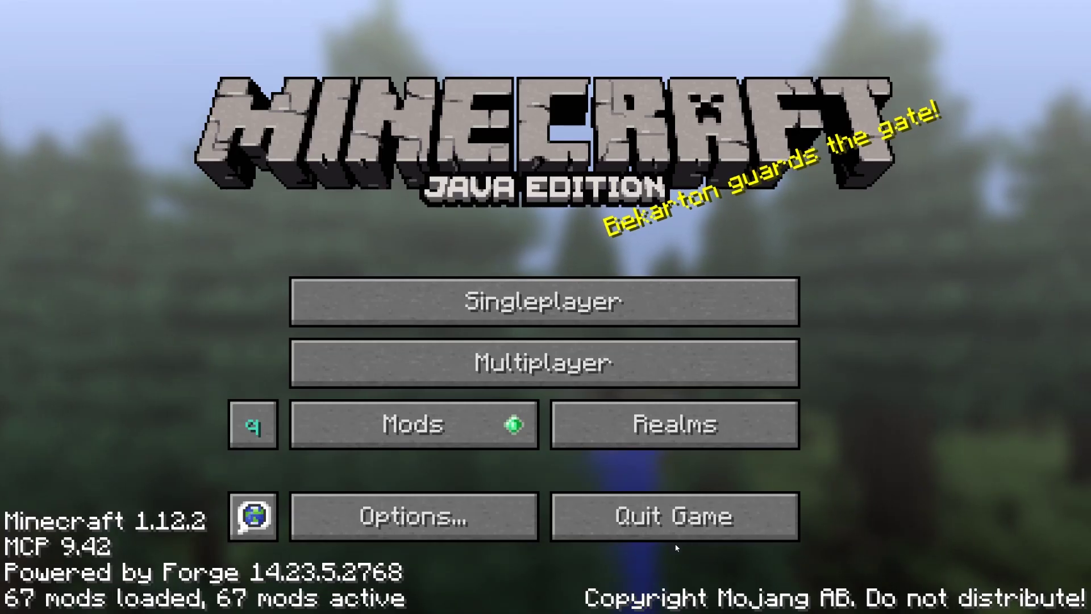
# Step: Open Multiplayer and allow Java(TM) Platform SE binary through the firewall on private networks
pyautogui.click(608, 364)
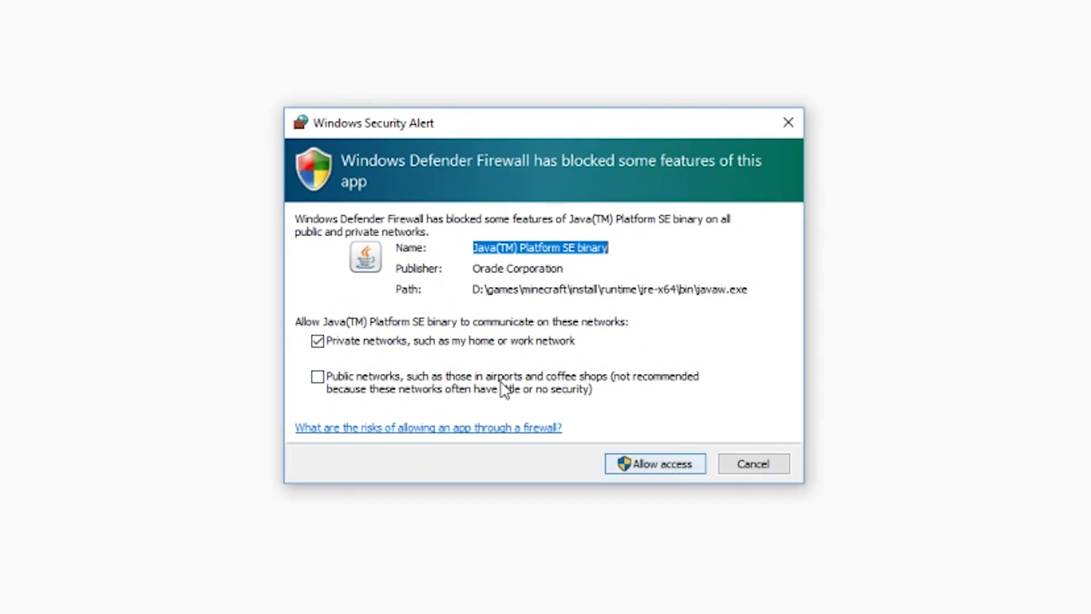
pyautogui.click(659, 463)
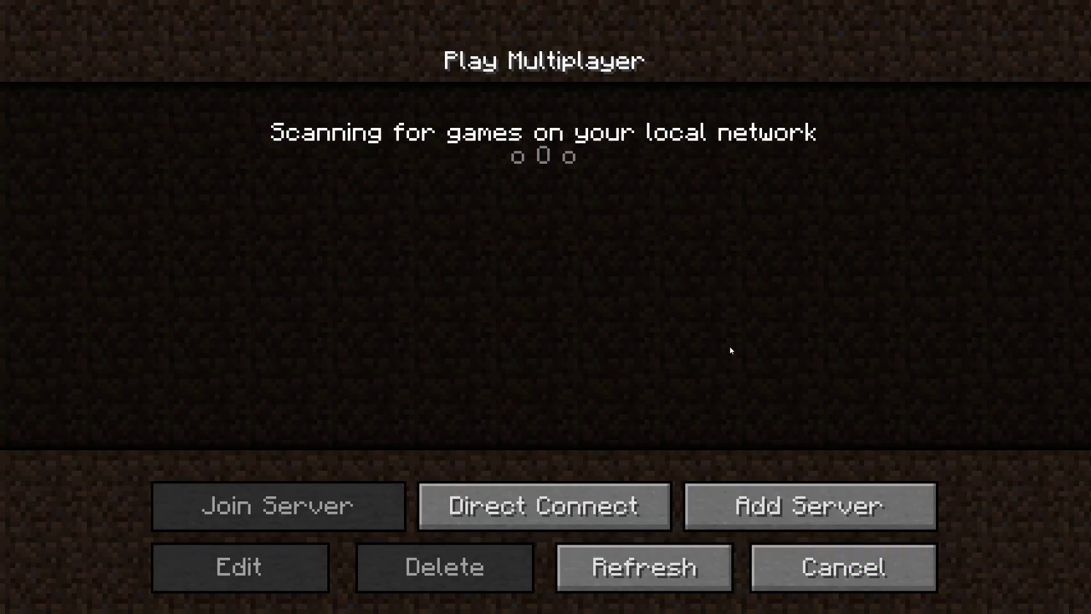
# Step: Add a multiplayer server named Magical Sauce with the address mc.drayux.net
pyautogui.click(813, 499)
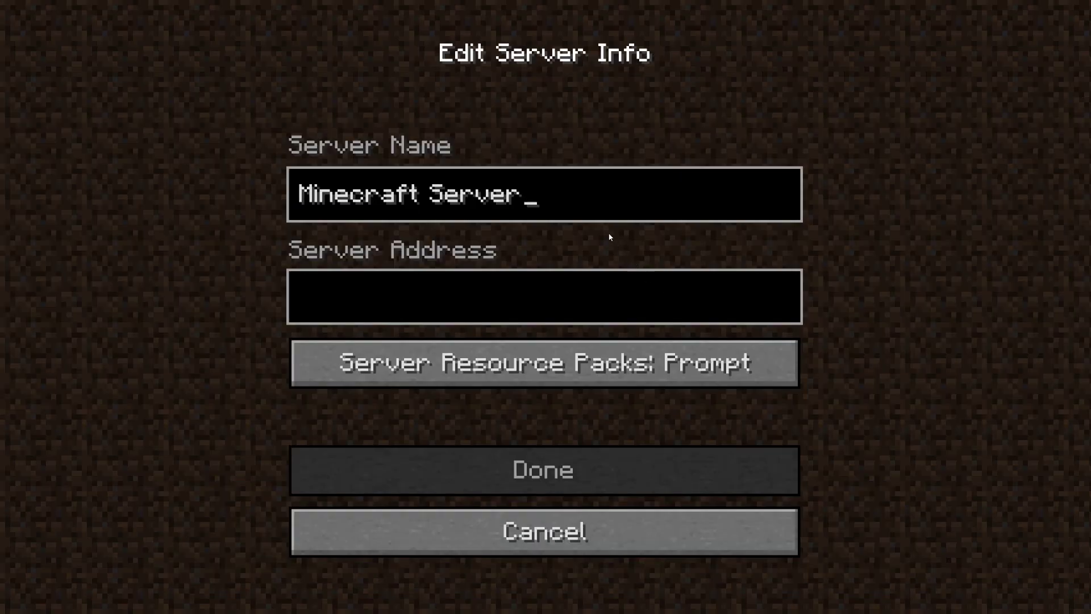
pyautogui.press('BackSpace')
pyautogui.press('BackSpace')
pyautogui.press('BackSpace')
pyautogui.press('BackSpace')
pyautogui.press('BackSpace')
pyautogui.press('BackSpace')
pyautogui.press('BackSpace')
pyautogui.press('BackSpace')
pyautogui.press('BackSpace')
pyautogui.press('BackSpace')
pyautogui.press('BackSpace')
pyautogui.press('BackSpace')
pyautogui.press('BackSpace')
pyautogui.press('BackSpace')
pyautogui.press('BackSpace')
pyautogui.press('BackSpace')
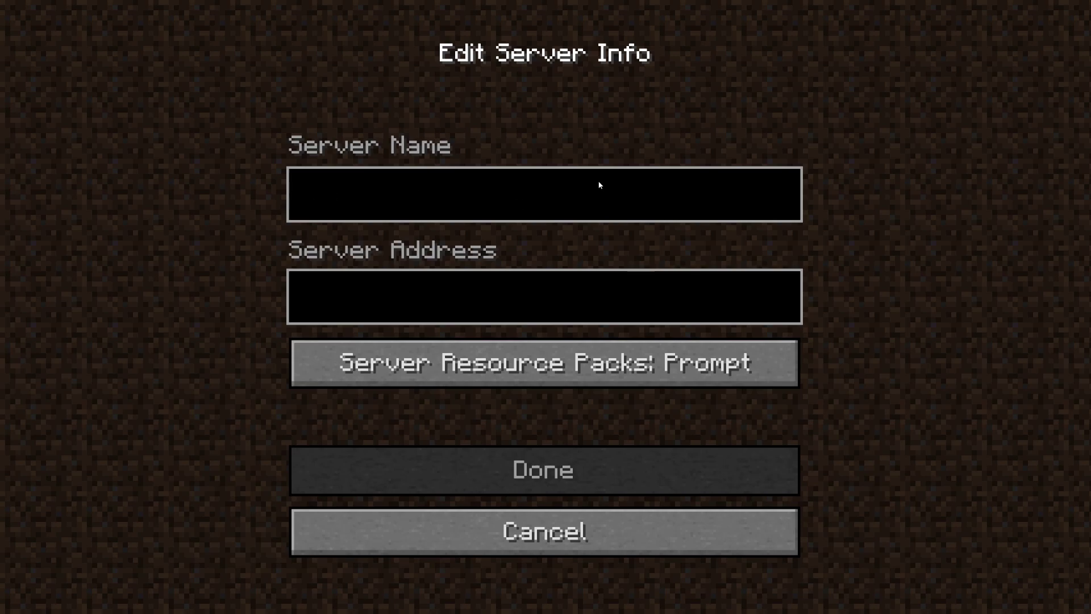
pyautogui.write('Magical Sauce')
pyautogui.click(531, 279)
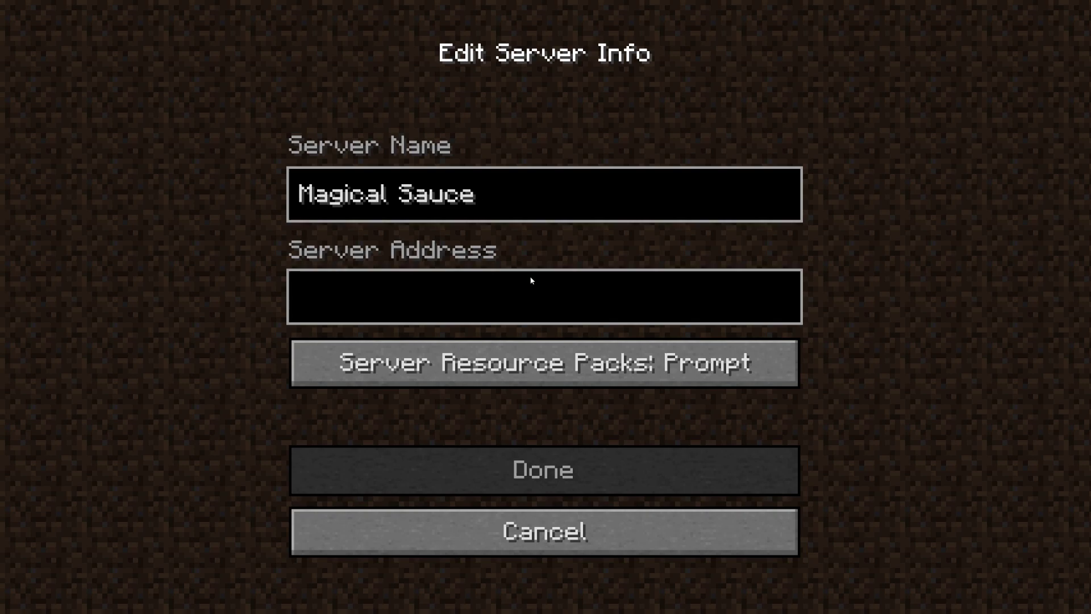
pyautogui.write('mc.drayux.')
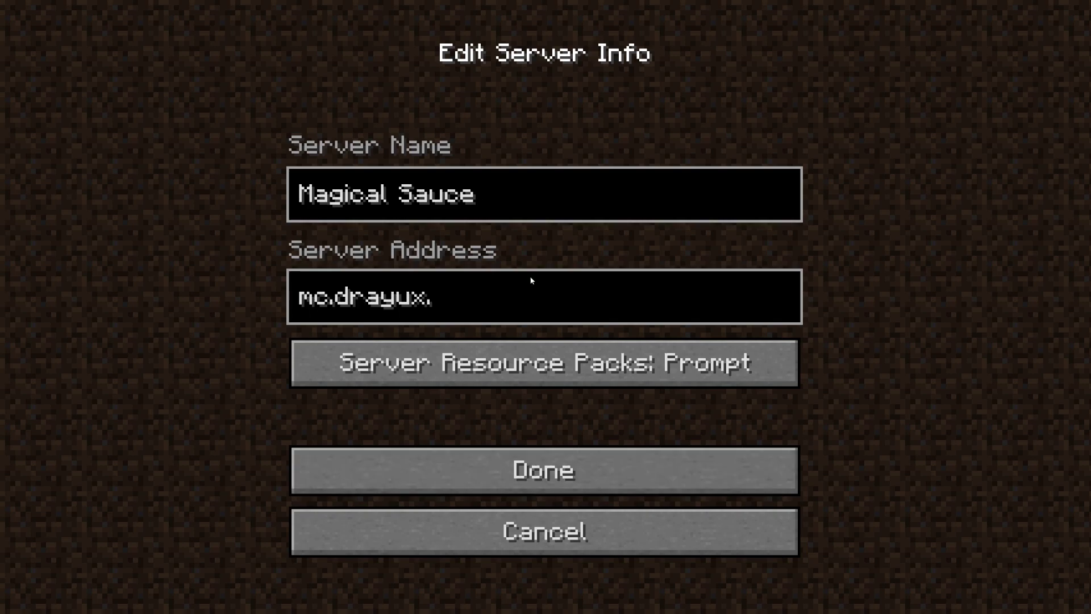
pyautogui.write('net')
pyautogui.click(606, 458)
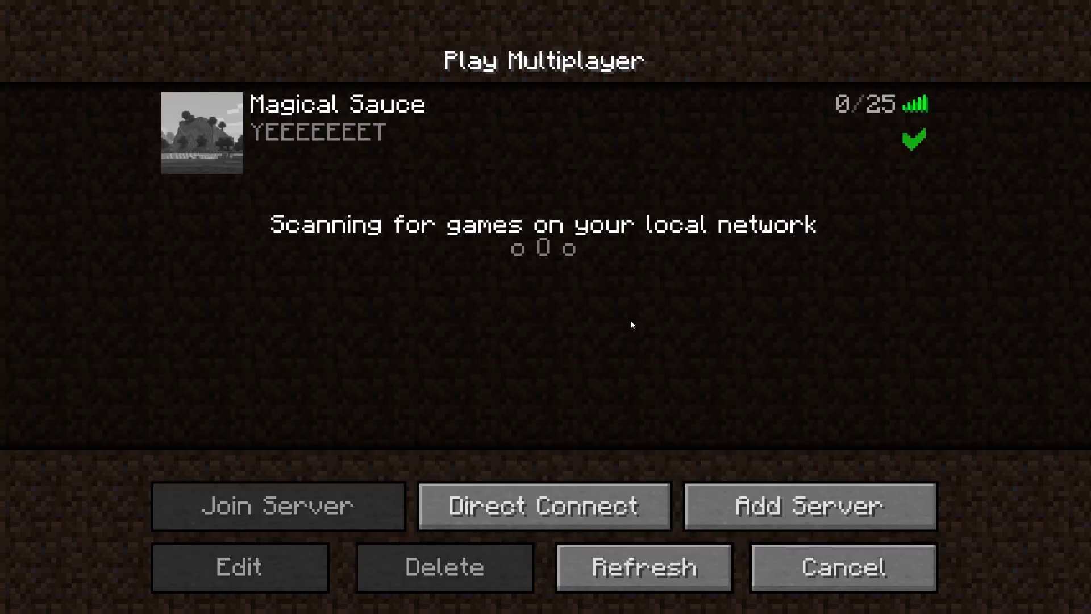
# Step: Join the Magical Sauce server from the multiplayer list
pyautogui.click(467, 114)
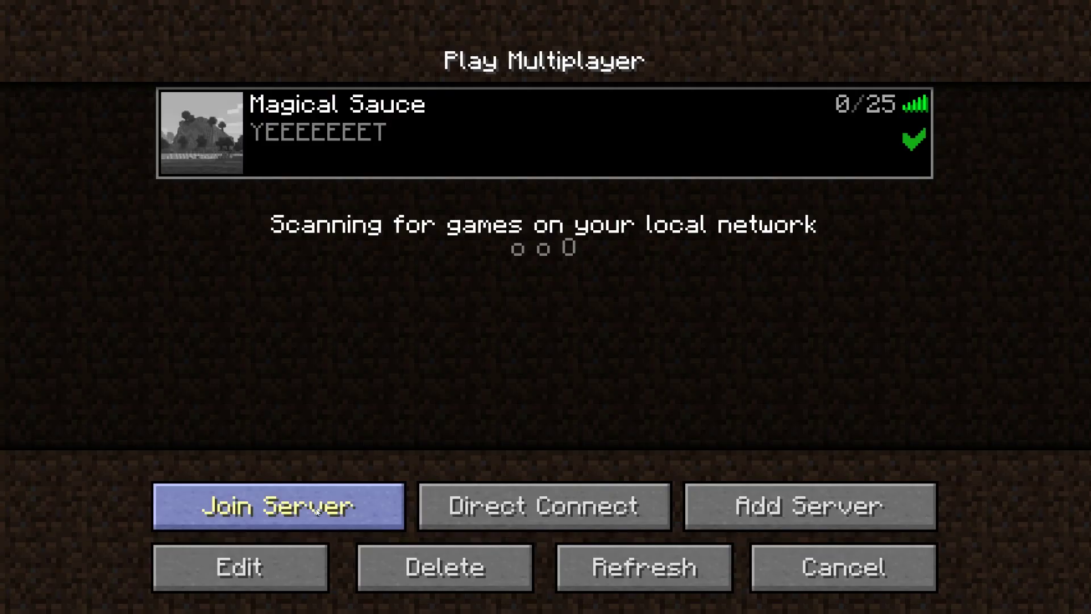
pyautogui.click(317, 514)
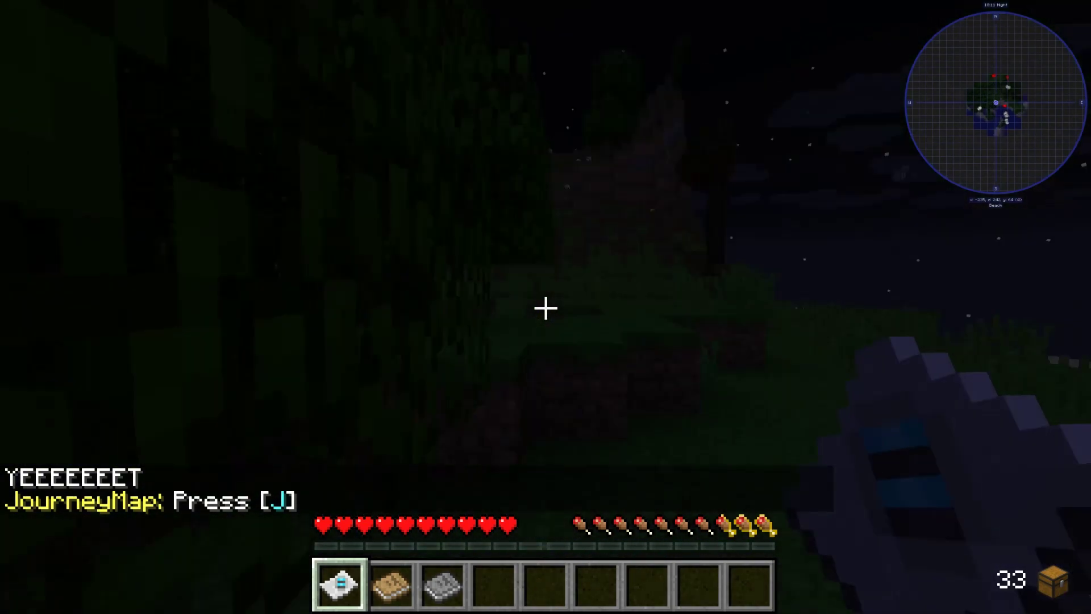
# Step: Walk forward through the server world, crossing the beach and grassland near the spawn area
pyautogui.press('w')
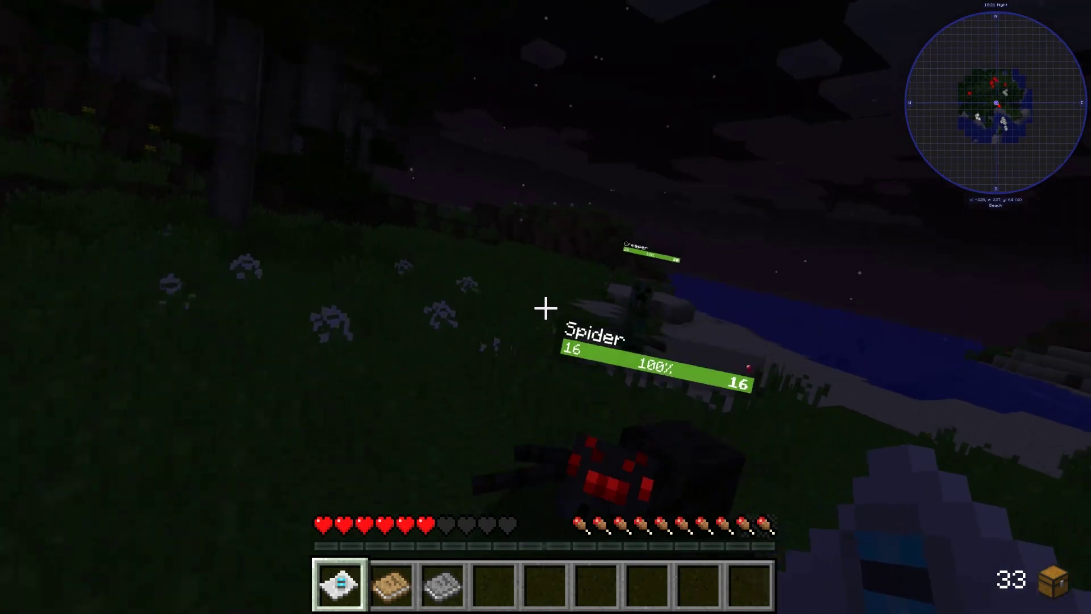
pyautogui.press('w')
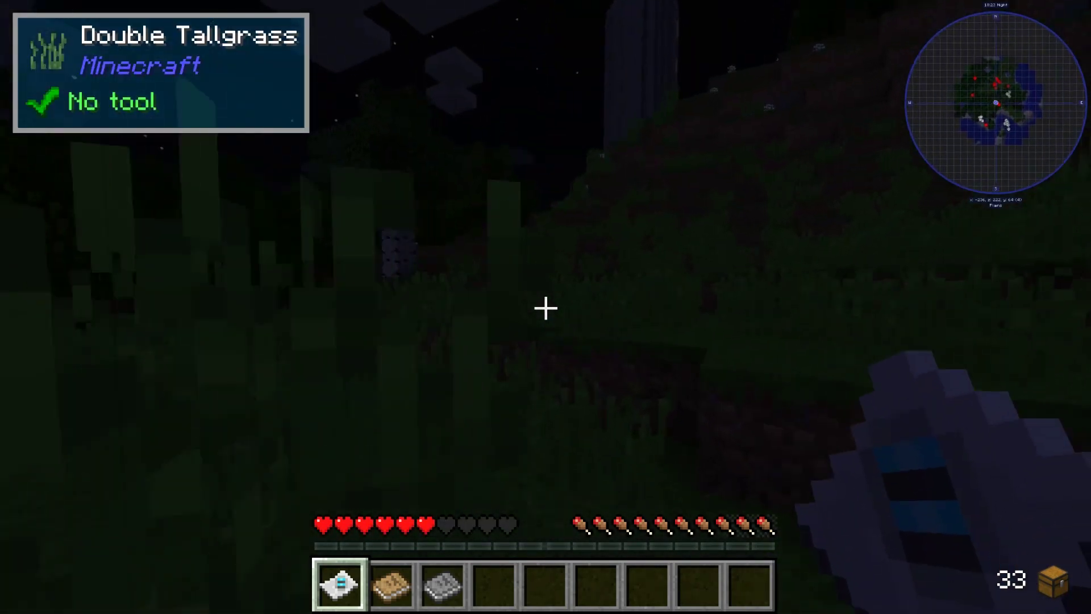
pyautogui.press('w')
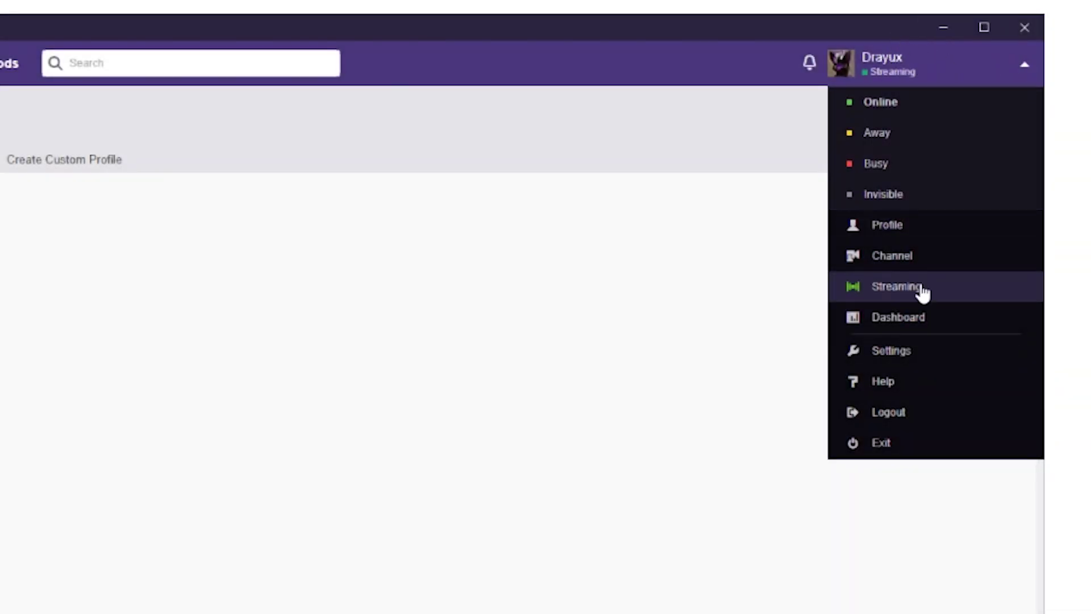
# Step: Switch to the Twitch app and open the Java memory options in its Minecraft settings
pyautogui.click(913, 347)
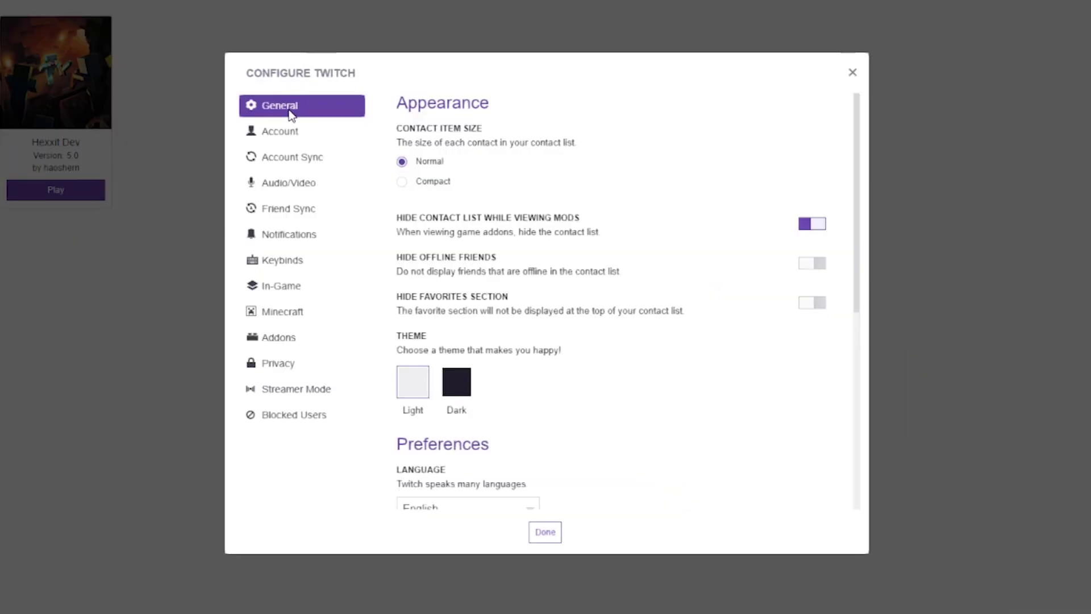
pyautogui.click(295, 314)
pyautogui.scroll(-6, 666, 257)
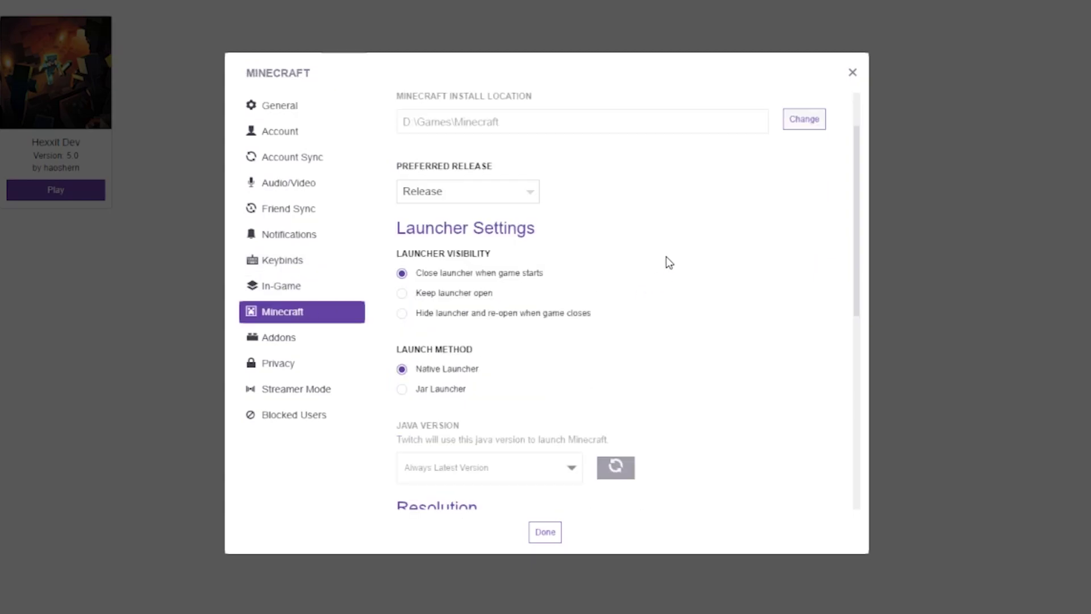
pyautogui.scroll(-2, 683, 255)
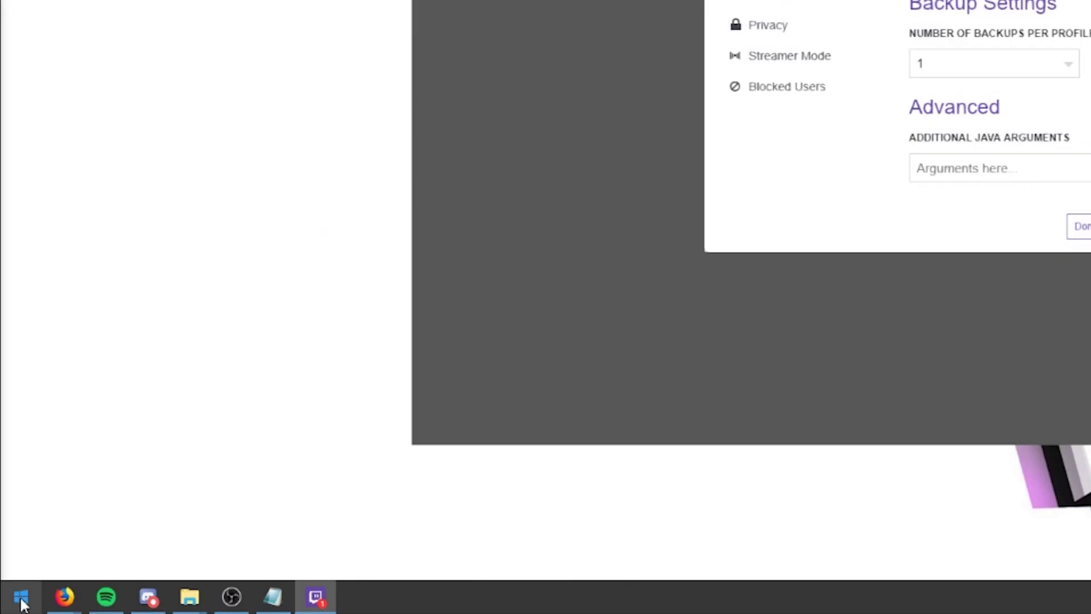
# Step: Check the computer's installed RAM in the Windows system information, then close it
pyautogui.click(20, 601)
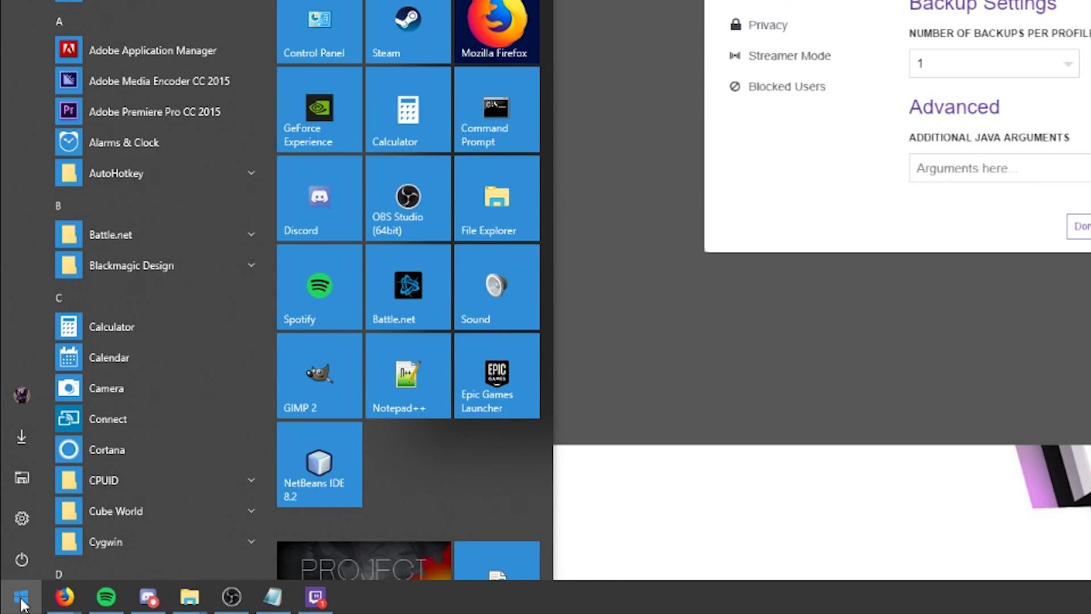
pyautogui.rightClick(23, 602)
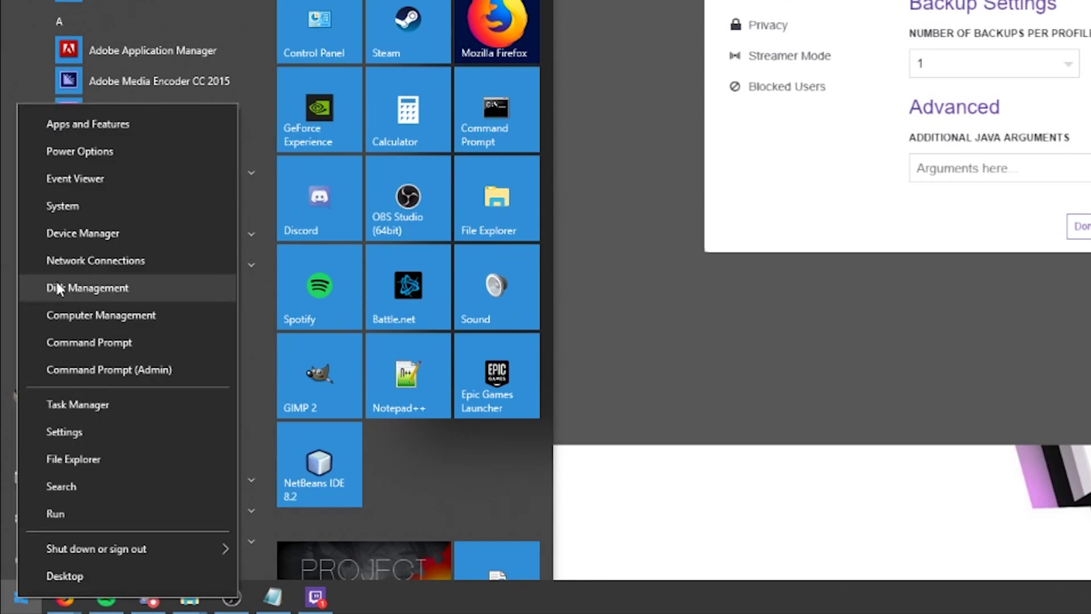
pyautogui.click(67, 204)
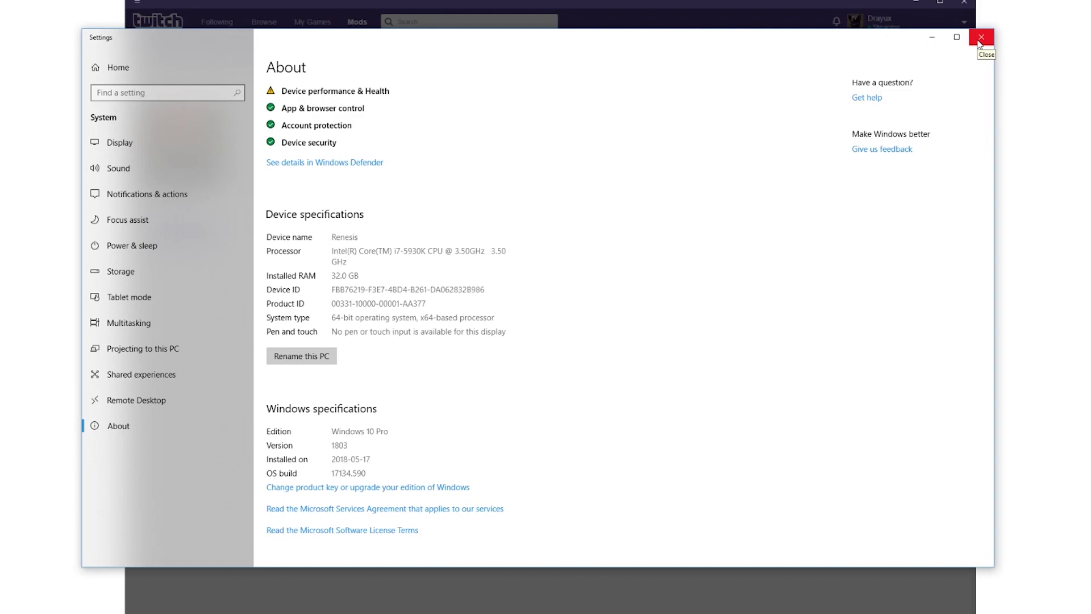
pyautogui.click(978, 35)
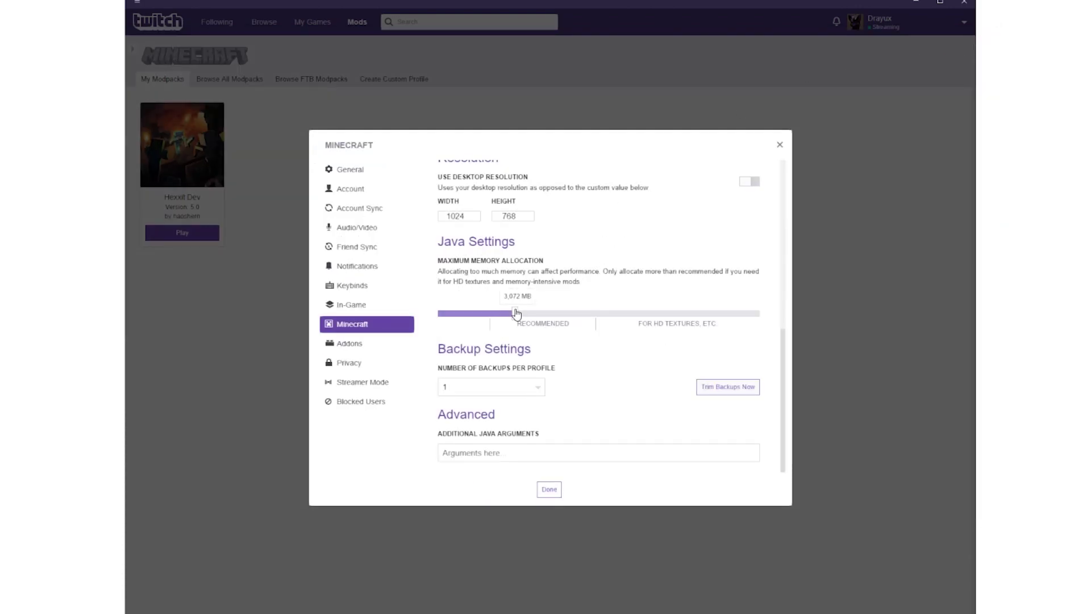
# Step: Set the maximum memory allocation to 4,096 MB and enter -Xms2G as an additional Java argument
pyautogui.moveTo(518, 316); pyautogui.dragTo(542, 316)
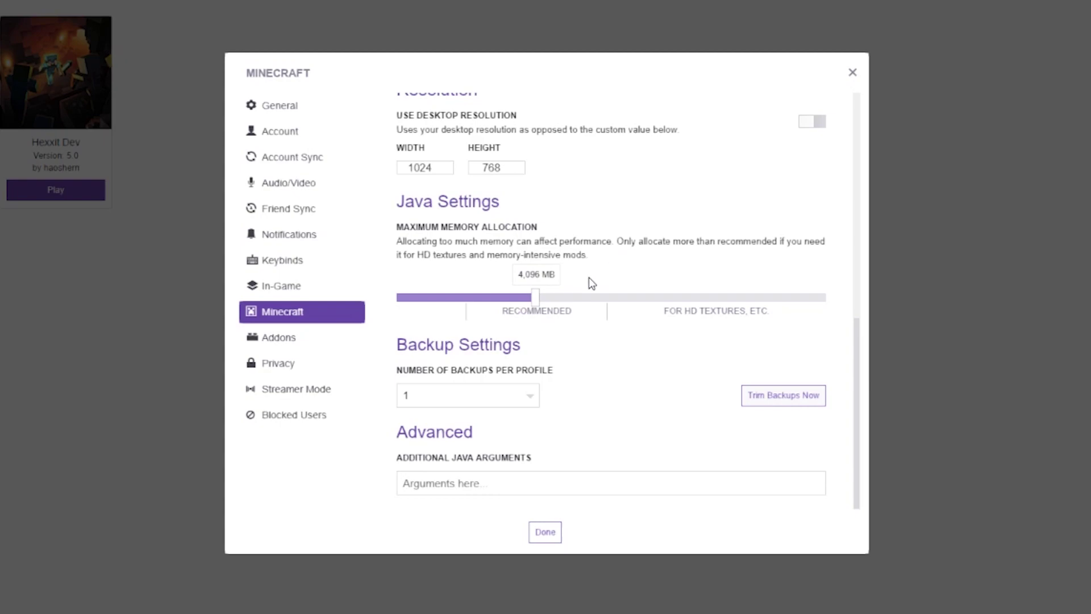
pyautogui.moveTo(536, 298); pyautogui.dragTo(606, 300)
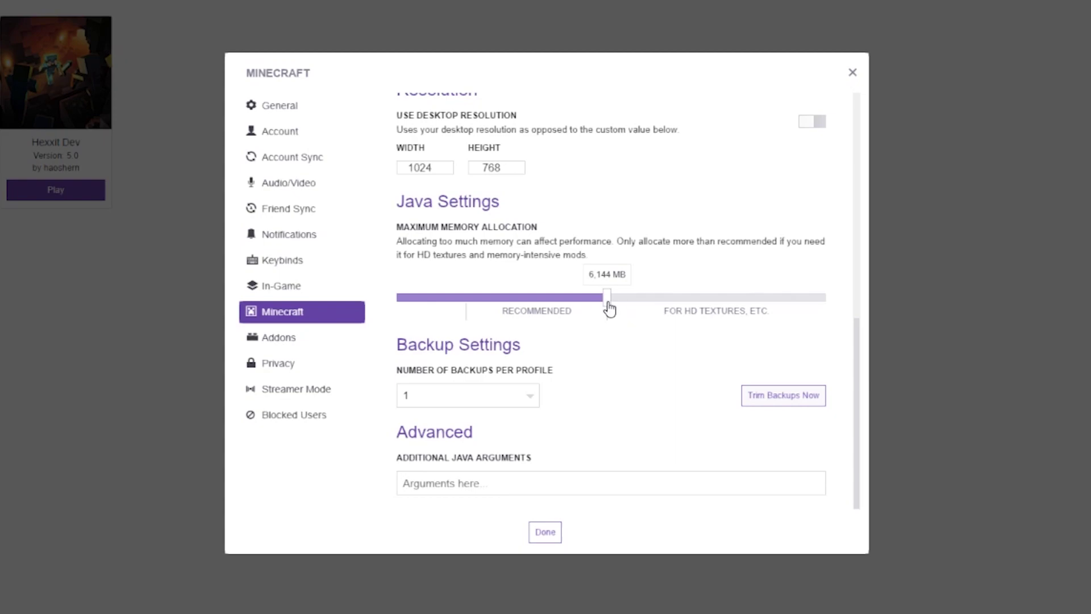
pyautogui.moveTo(608, 305); pyautogui.dragTo(536, 300)
pyautogui.click(512, 486)
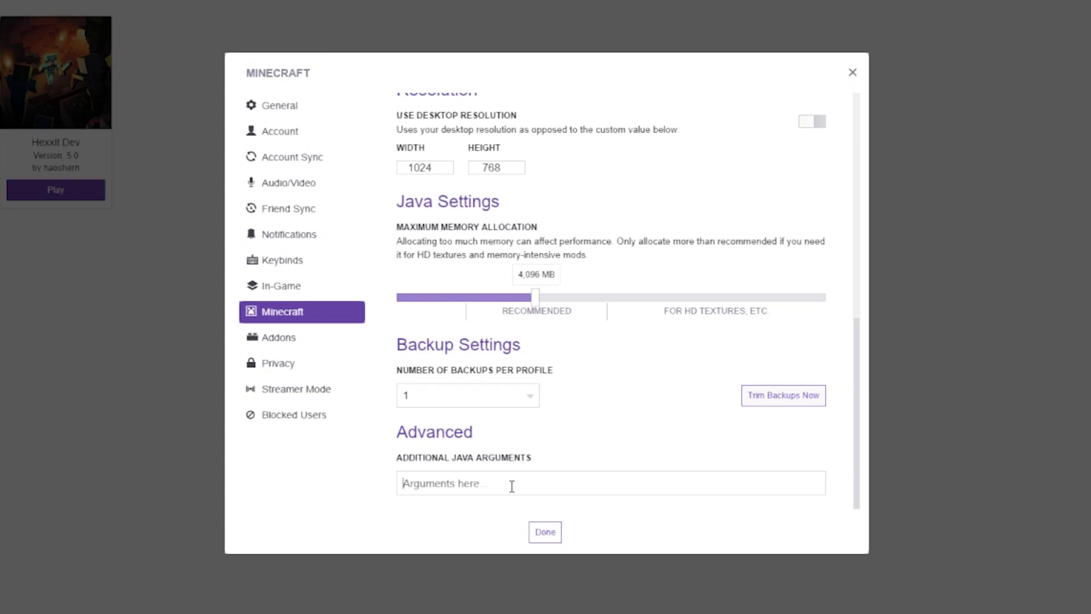
pyautogui.write('-Xms2G')
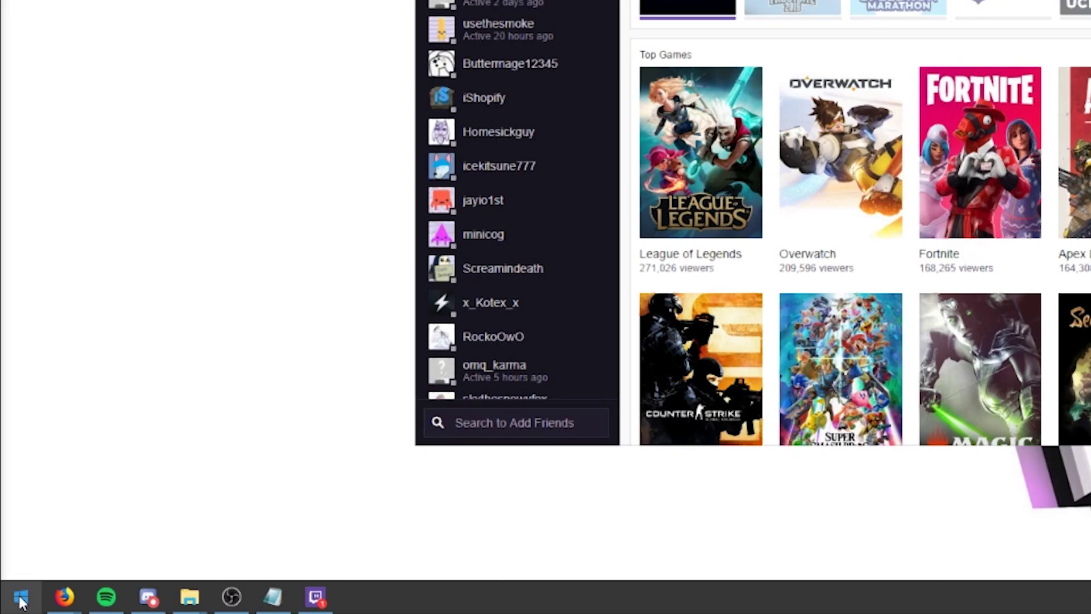
# Step: Disable Twitch as a Windows startup program in Task Manager
pyautogui.click(20, 600)
pyautogui.rightClick(23, 600)
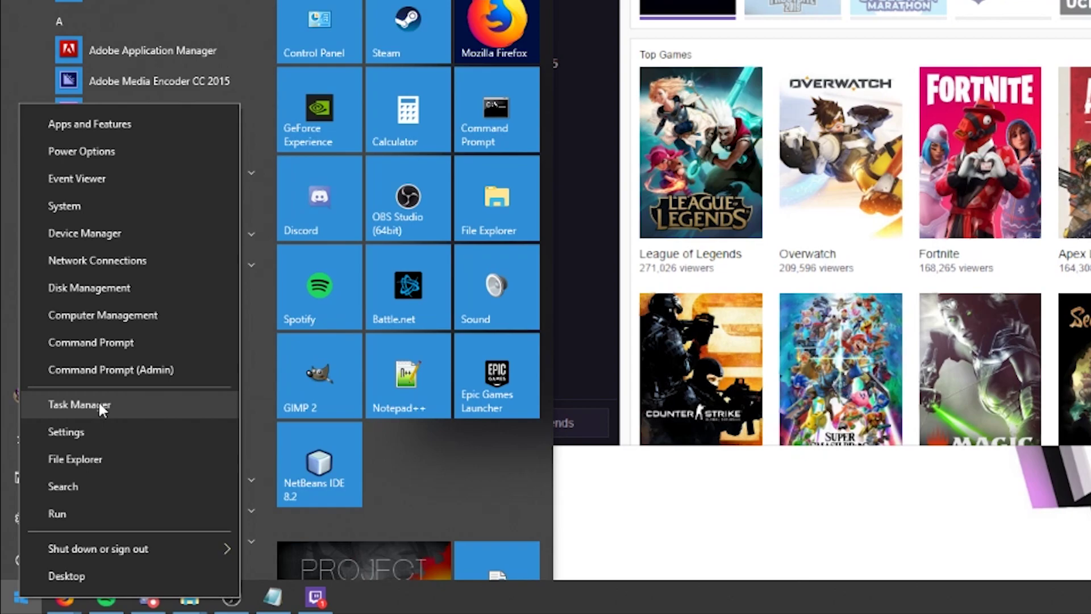
pyautogui.click(79, 404)
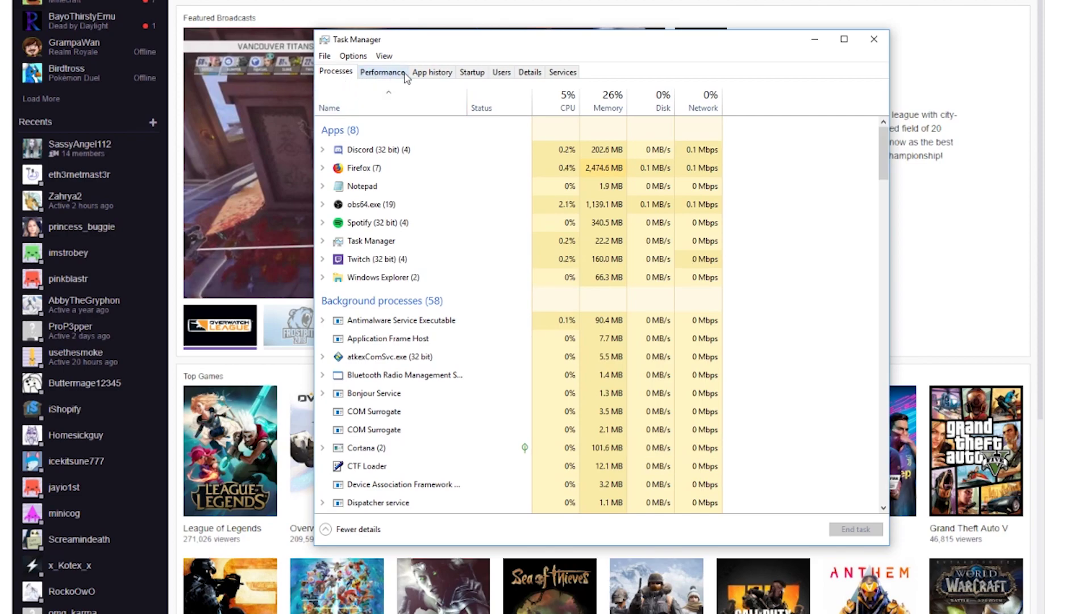
pyautogui.click(474, 73)
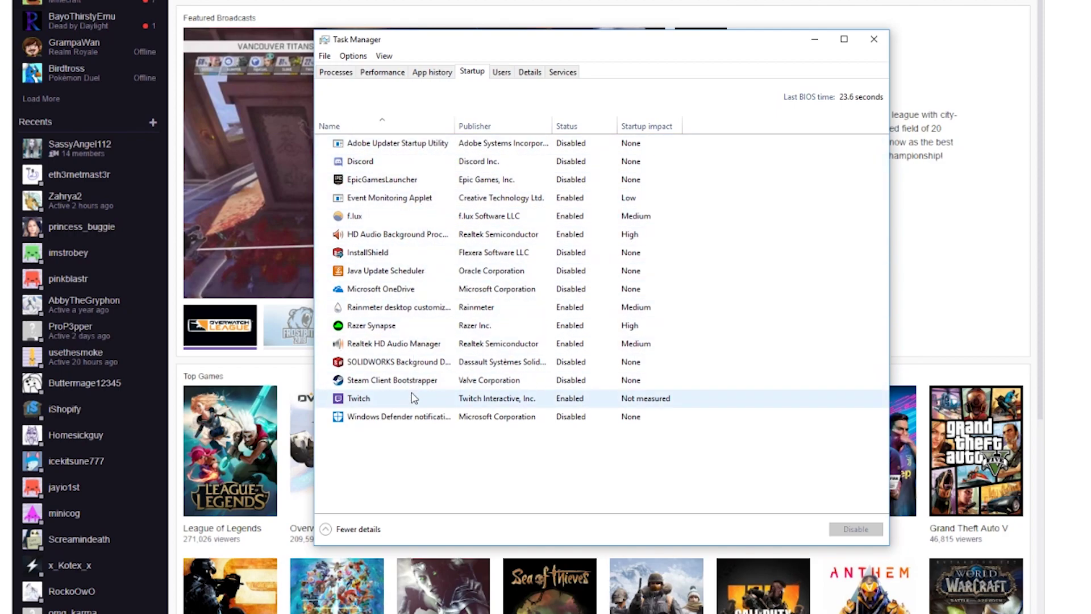
pyautogui.click(568, 404)
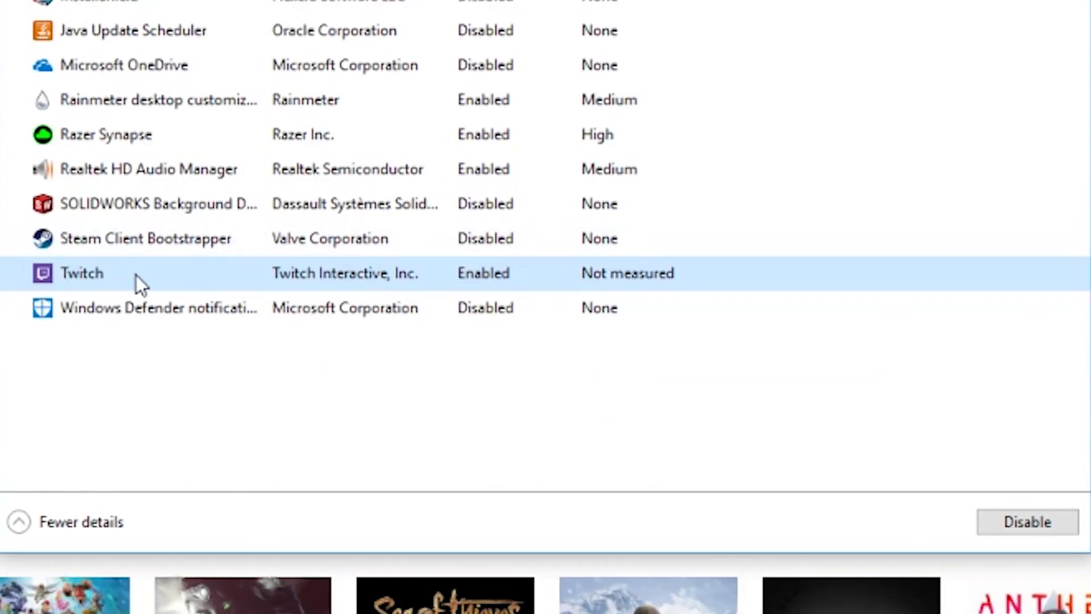
pyautogui.click(1046, 530)
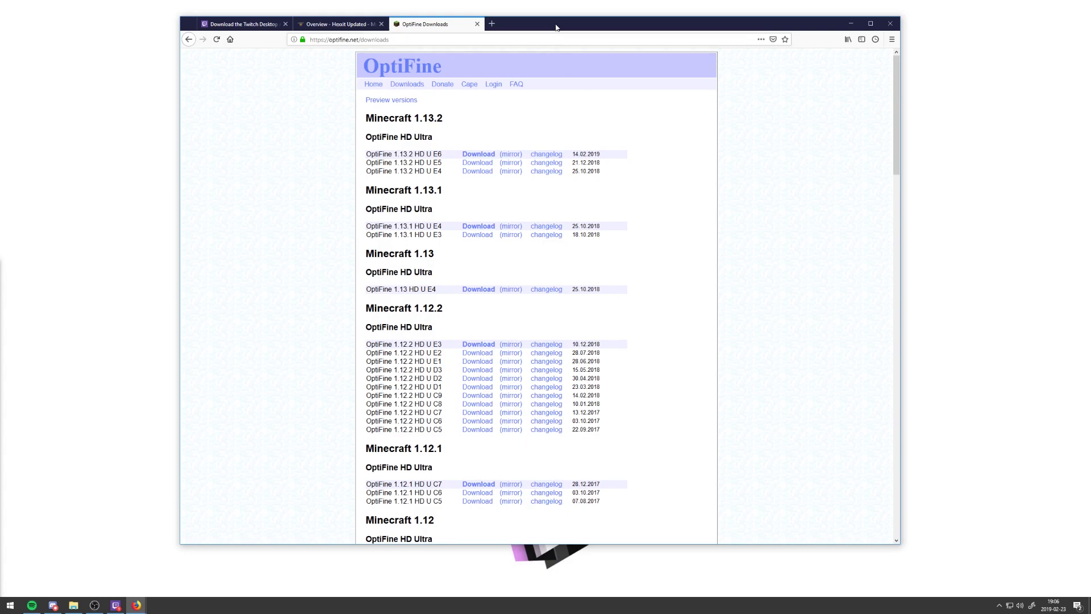
# Step: Switch to Firefox and open the download of OptiFine 1.12.2 HD U E3 from the OptiFine downloads page
pyautogui.moveTo(560, 26); pyautogui.dragTo(557, 27)
pyautogui.click(395, 42)
pyautogui.click(392, 43)
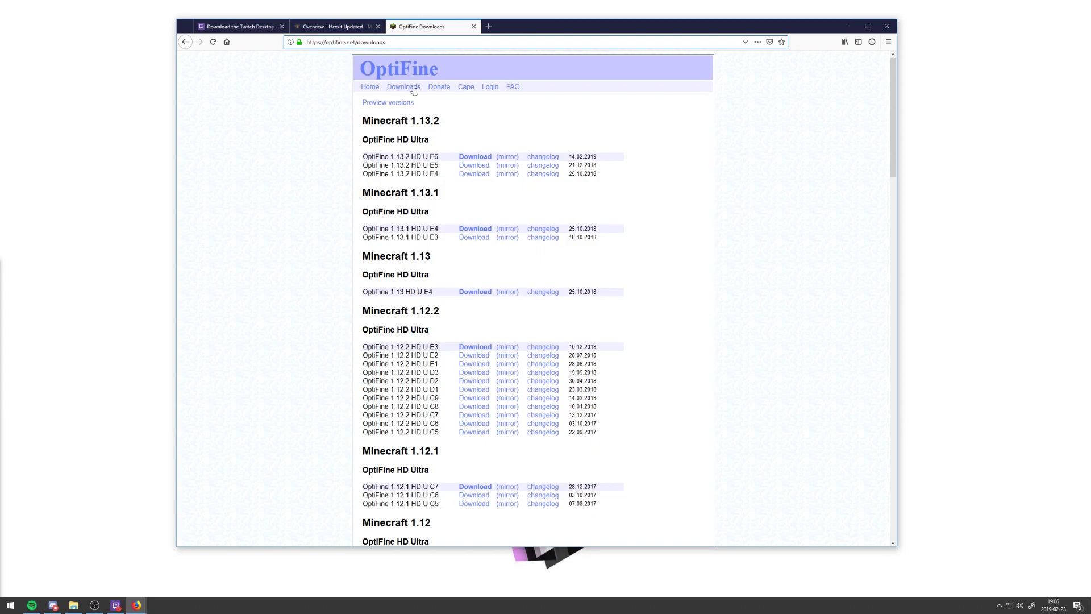
pyautogui.moveTo(370, 310); pyautogui.dragTo(440, 312)
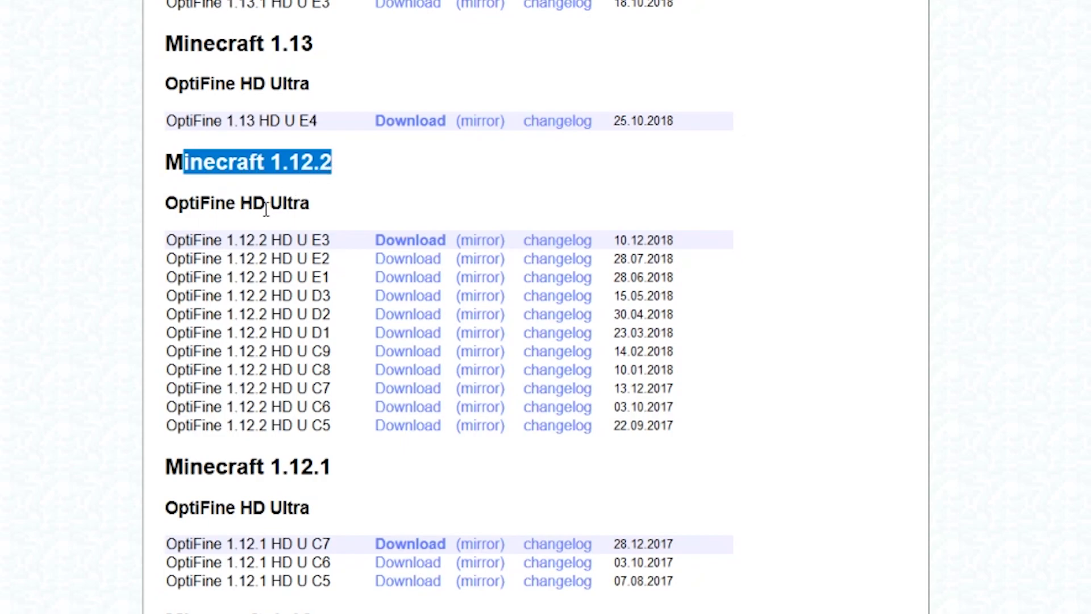
pyautogui.moveTo(177, 241); pyautogui.dragTo(332, 242)
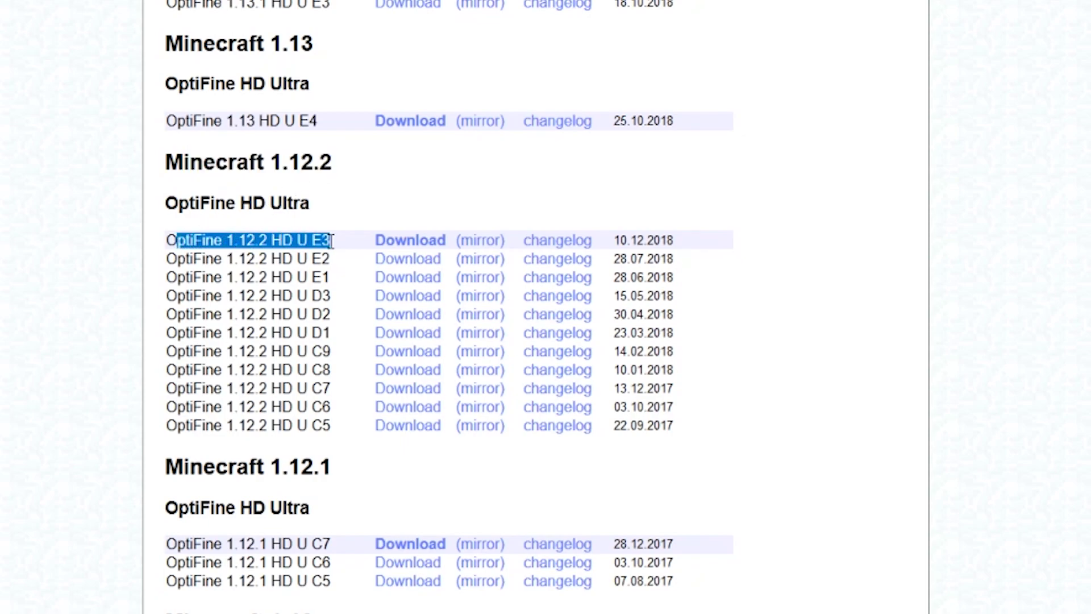
pyautogui.click(422, 244)
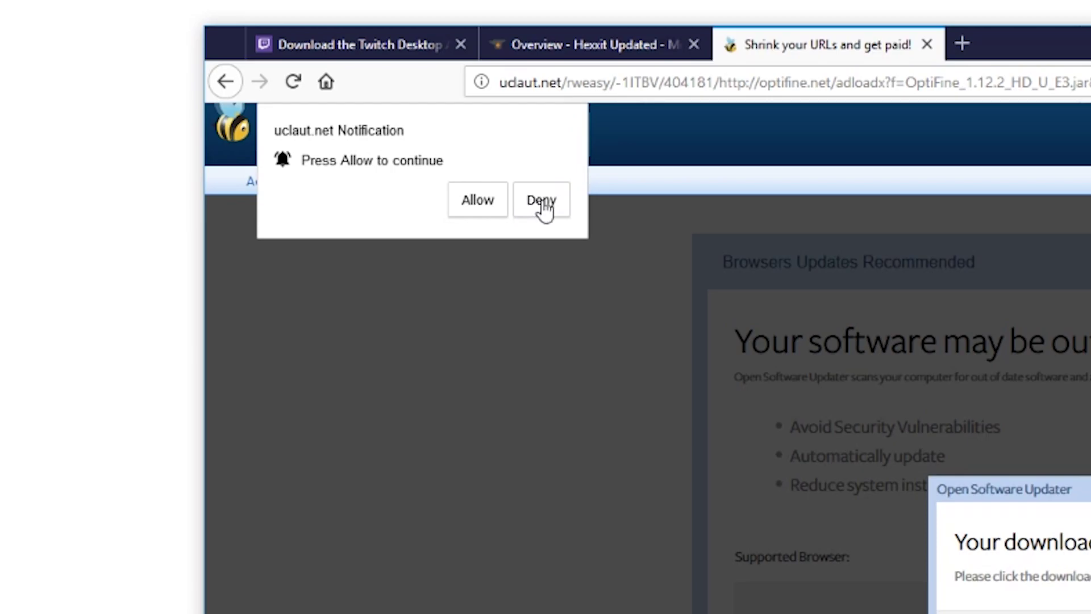
# Step: Get past the notification request and ad, and save OptiFine_1.12.2_HD_U_E3.jar to the Desktop
pyautogui.click(542, 202)
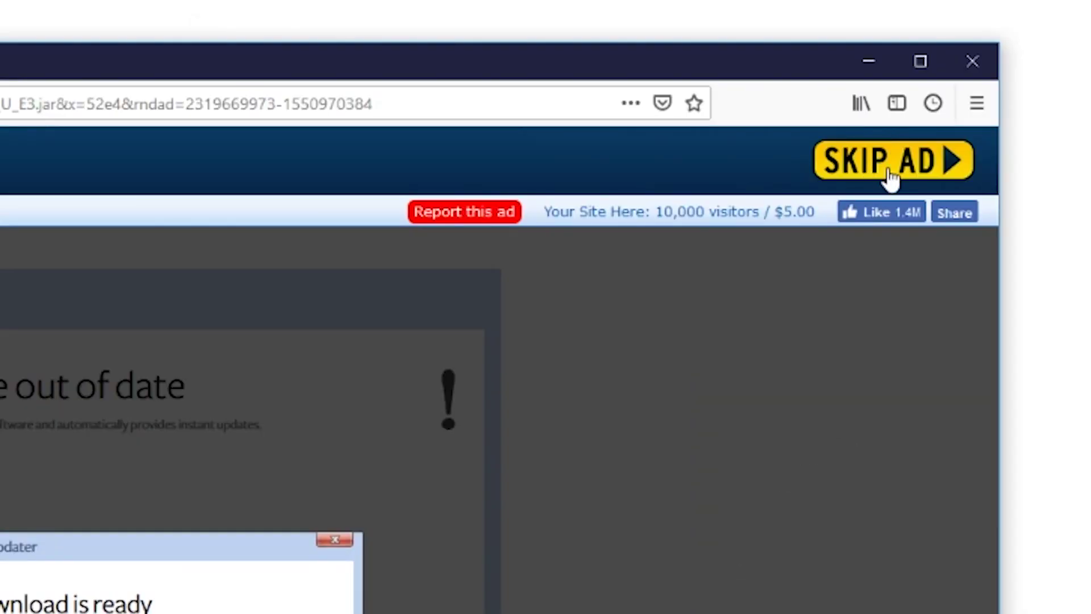
pyautogui.click(891, 179)
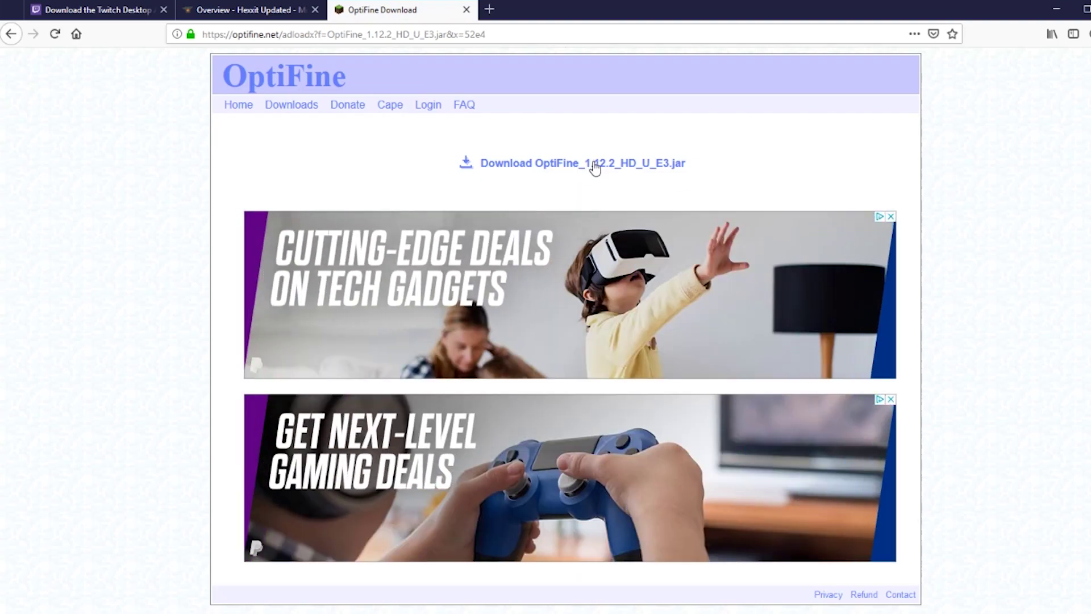
pyautogui.click(593, 164)
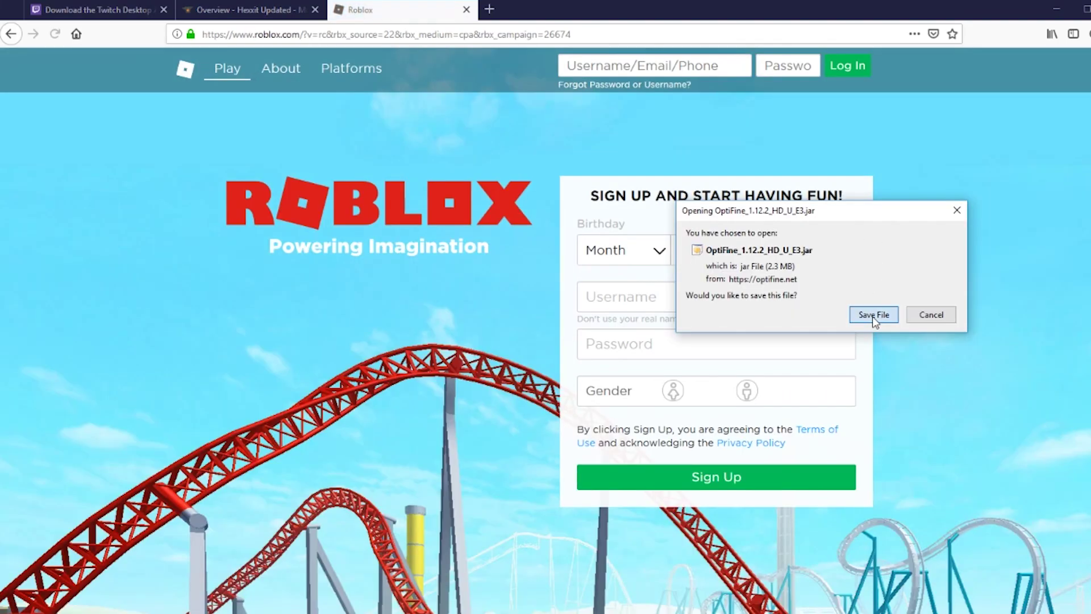
pyautogui.click(873, 315)
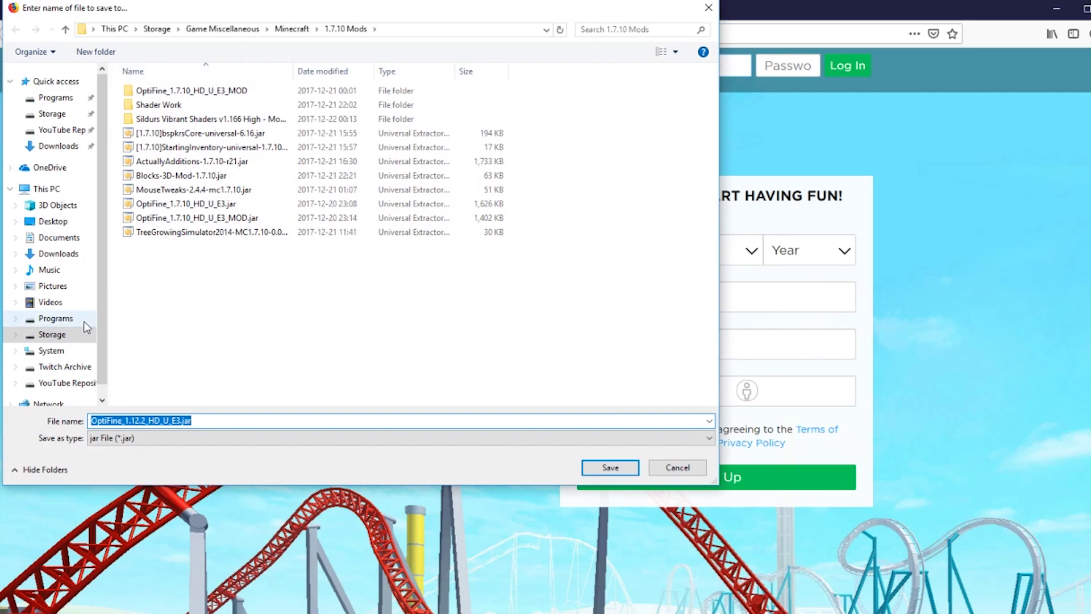
pyautogui.click(61, 223)
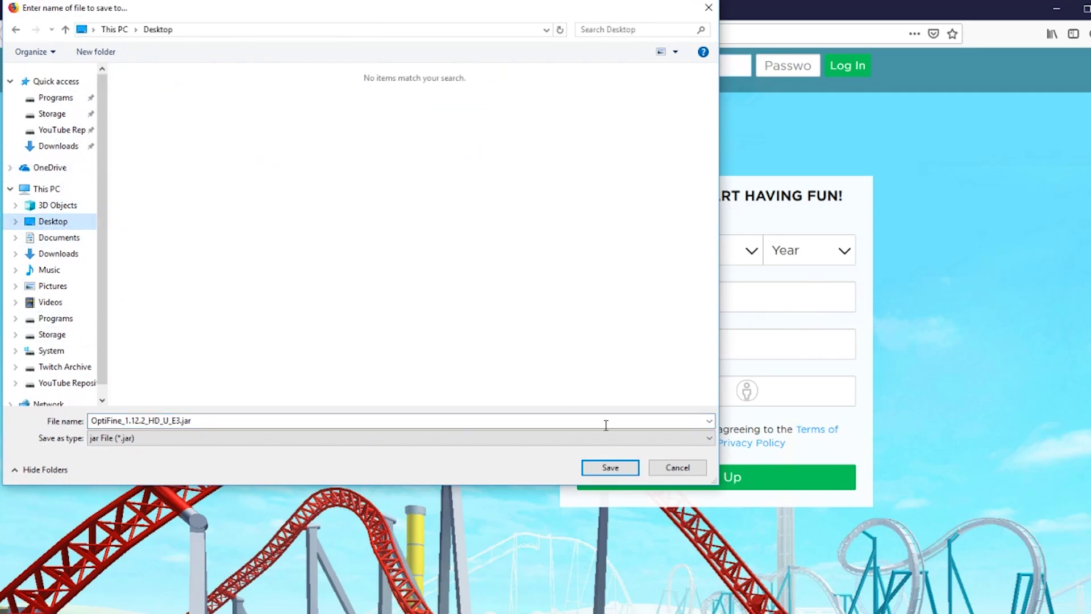
pyautogui.click(613, 474)
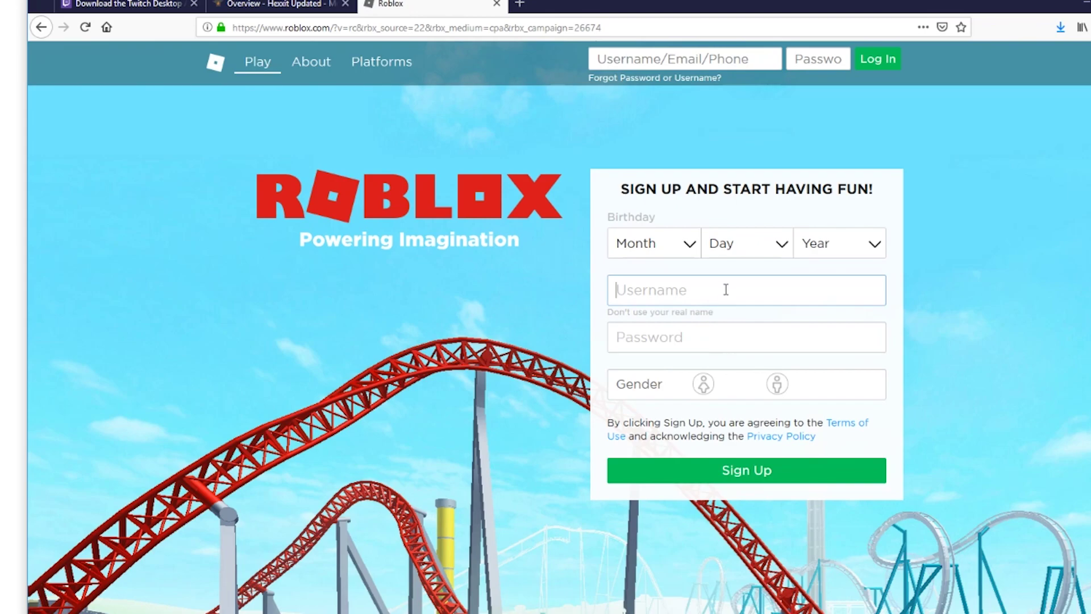
pyautogui.write('mmm babby')
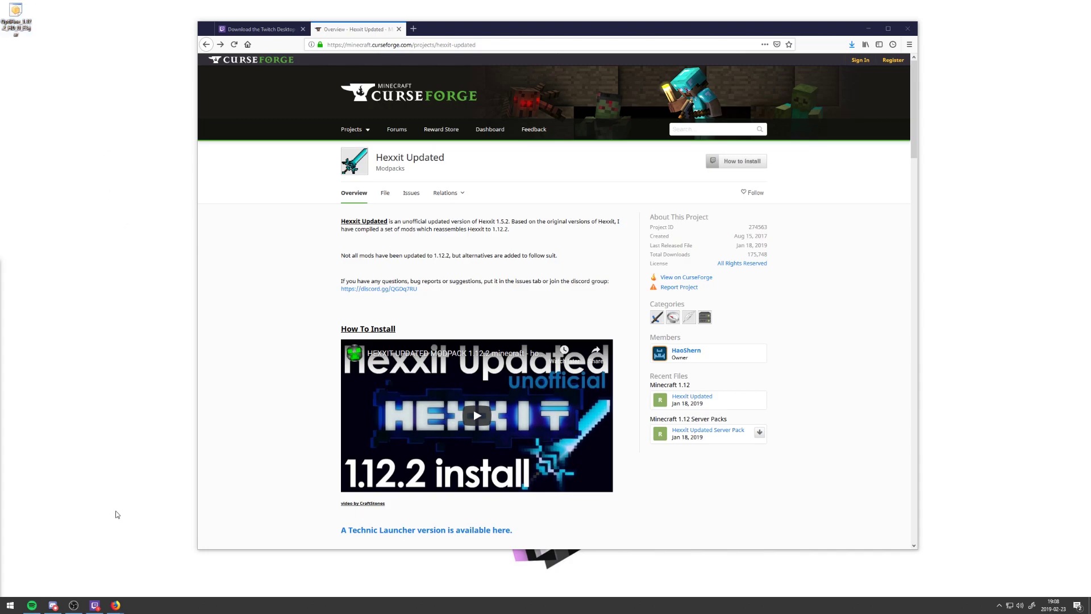
# Step: Switch to the Twitch app and look up the Minecraft install location in its Minecraft settings
pyautogui.click(95, 604)
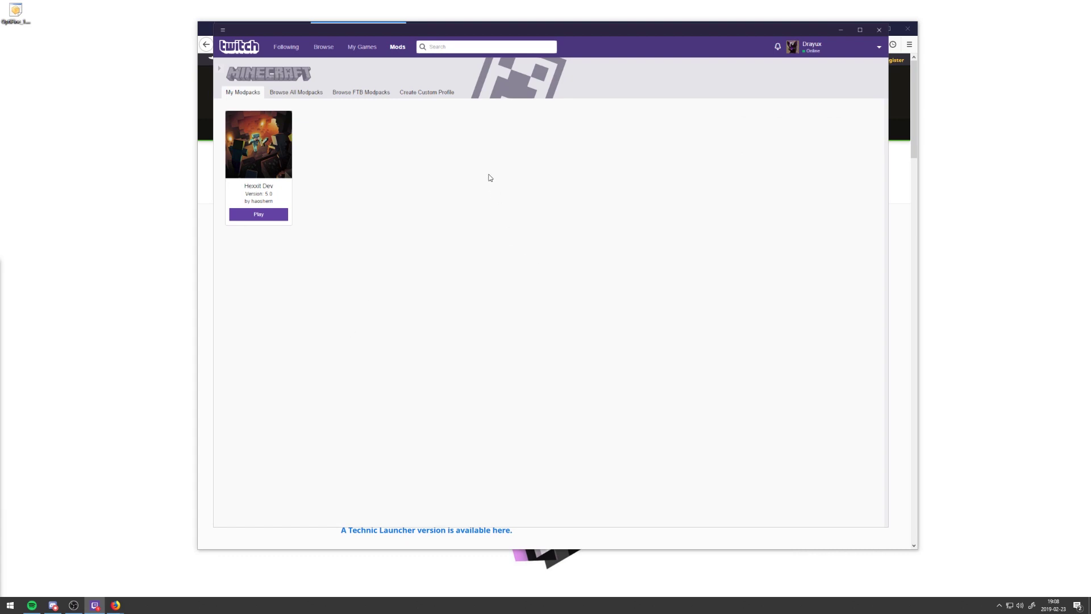
pyautogui.click(848, 49)
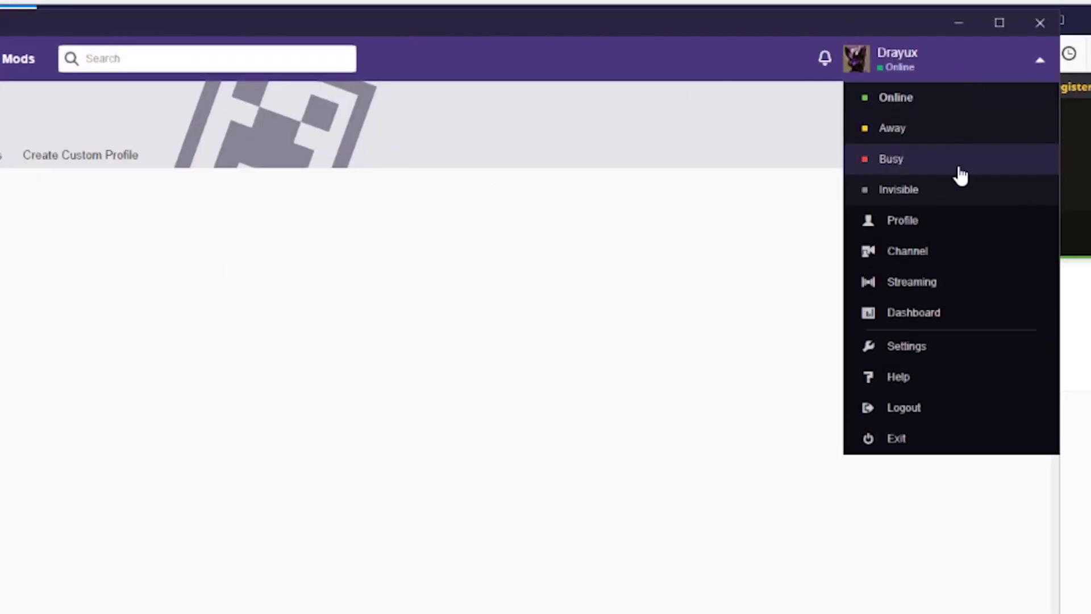
pyautogui.click(940, 350)
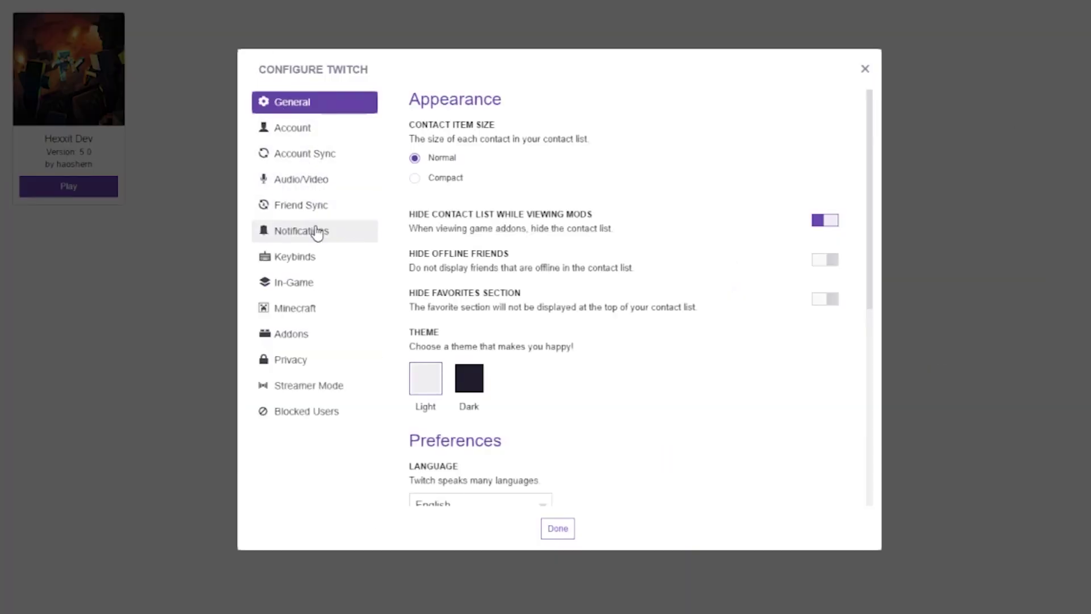
pyautogui.click(309, 307)
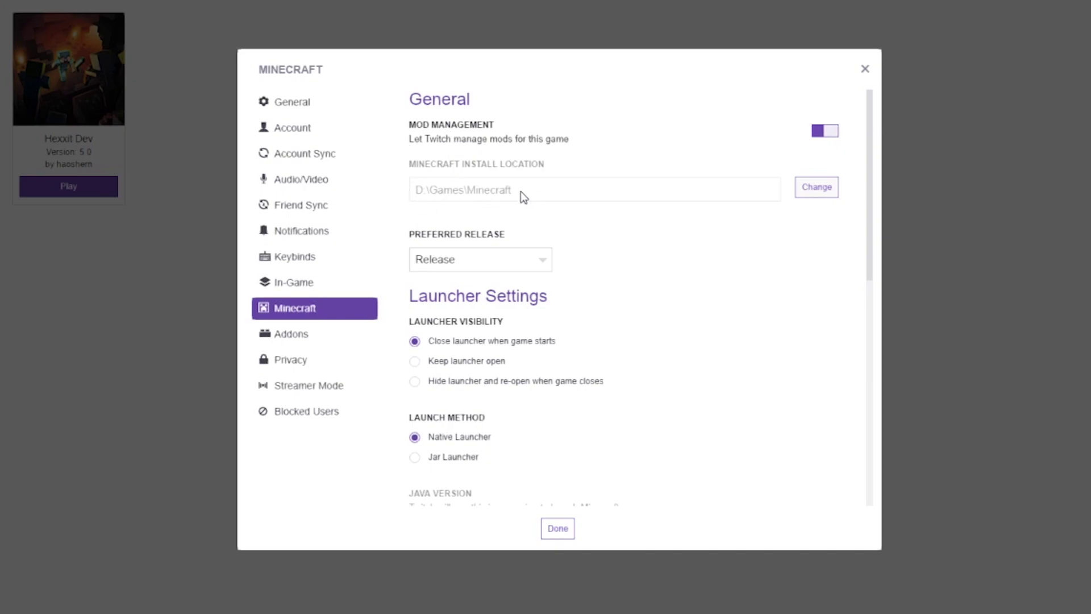
pyautogui.moveTo(517, 192); pyautogui.dragTo(405, 192)
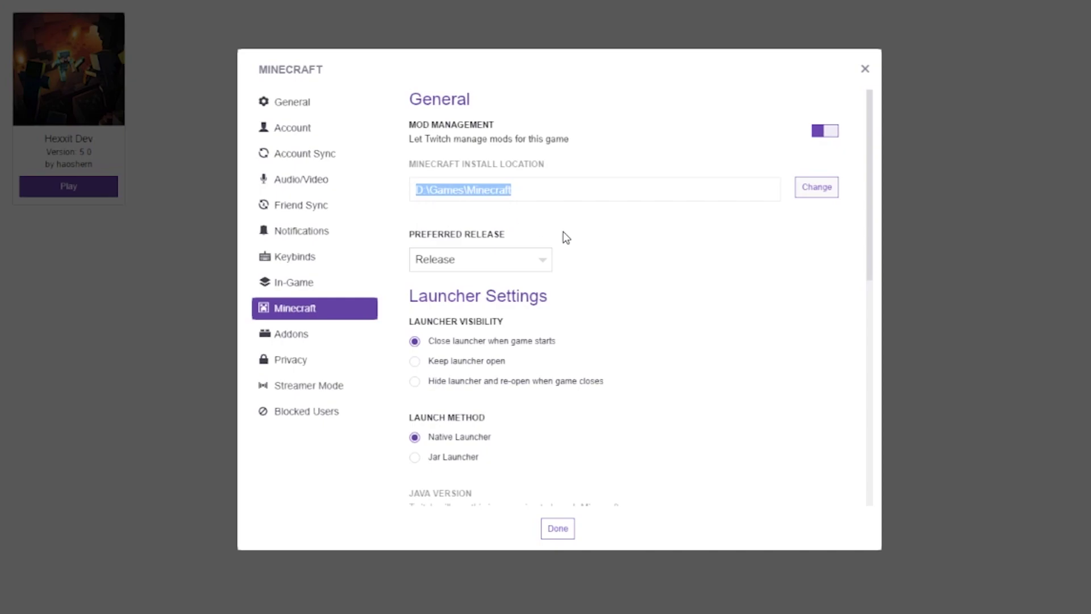
# Step: Copy the Minecraft install location from the Twitch settings and open D:\Games\Minecraft in a new File Explorer window
pyautogui.hotkey('ctrl', 'c')
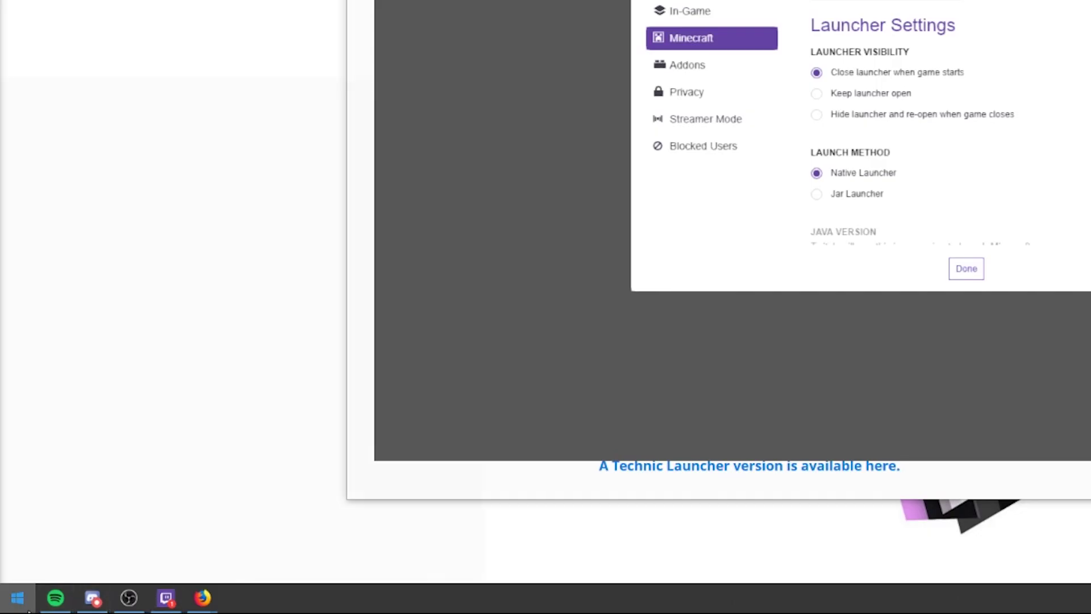
pyautogui.click(17, 596)
pyautogui.click(438, 234)
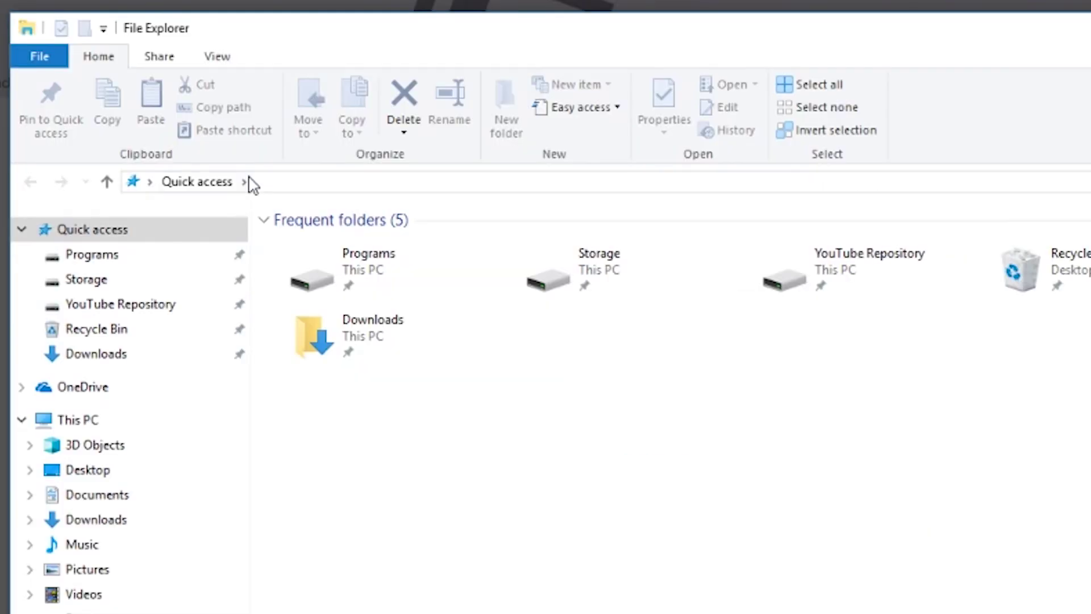
pyautogui.click(294, 182)
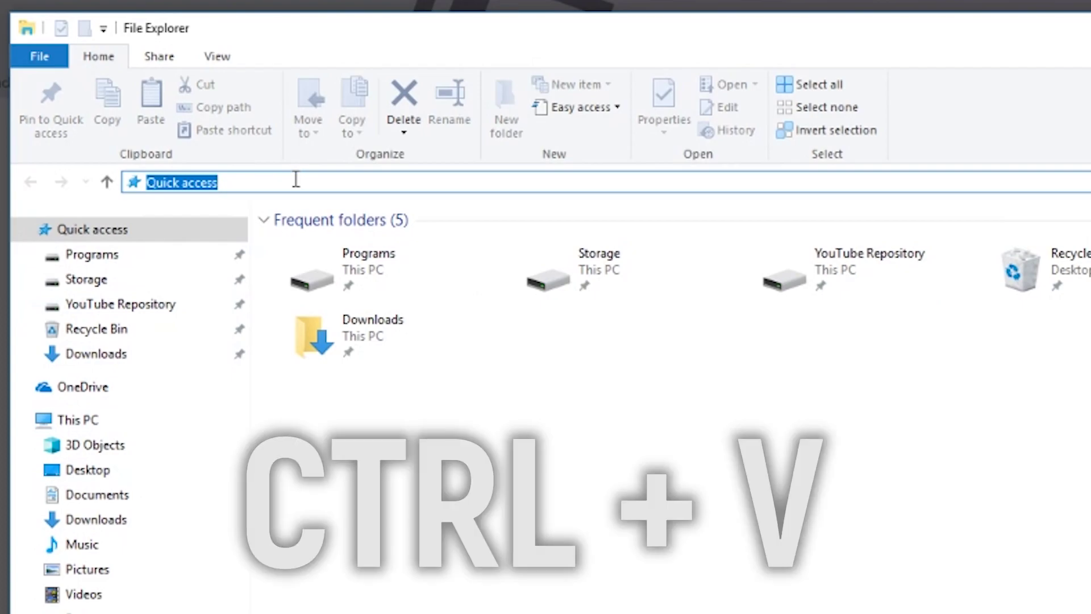
pyautogui.hotkey('ctrl', 'v')
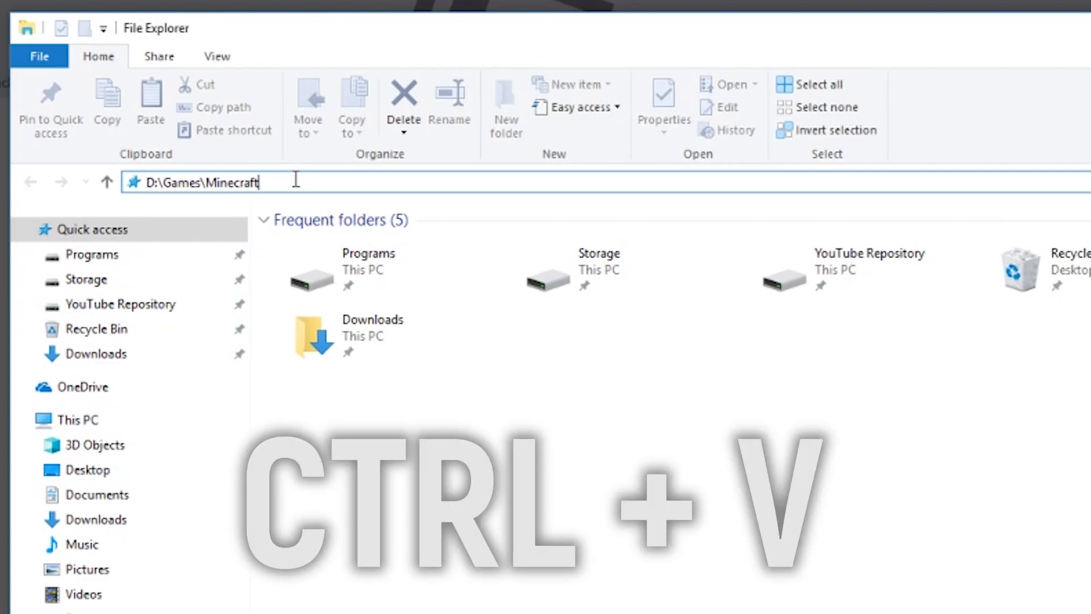
pyautogui.press('Return')
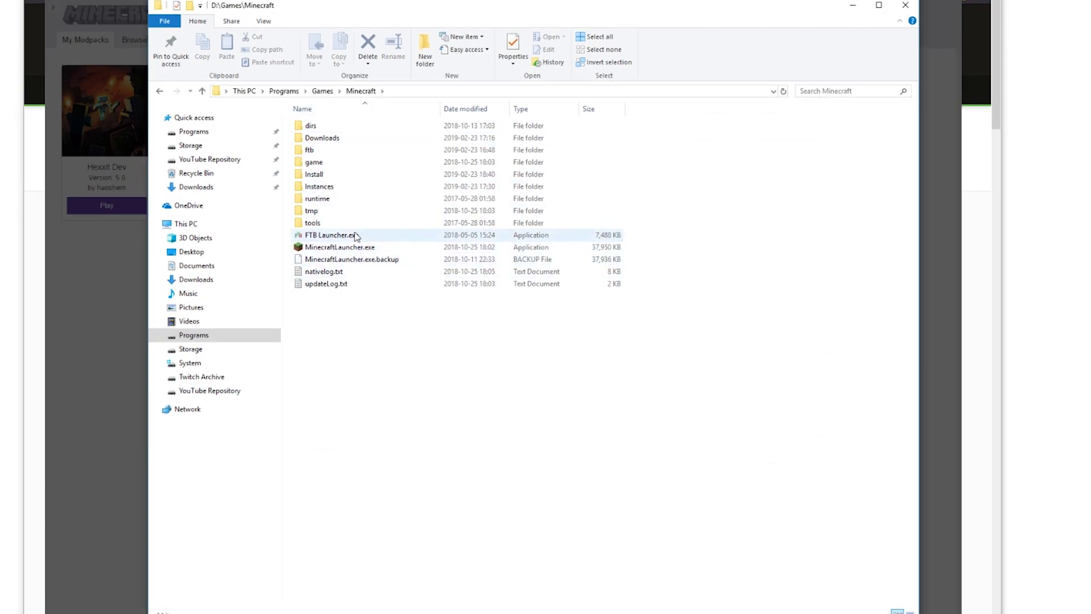
# Step: Open the mods folder of the Hexxit Dev instance inside the Instances folder
pyautogui.doubleClick(342, 188)
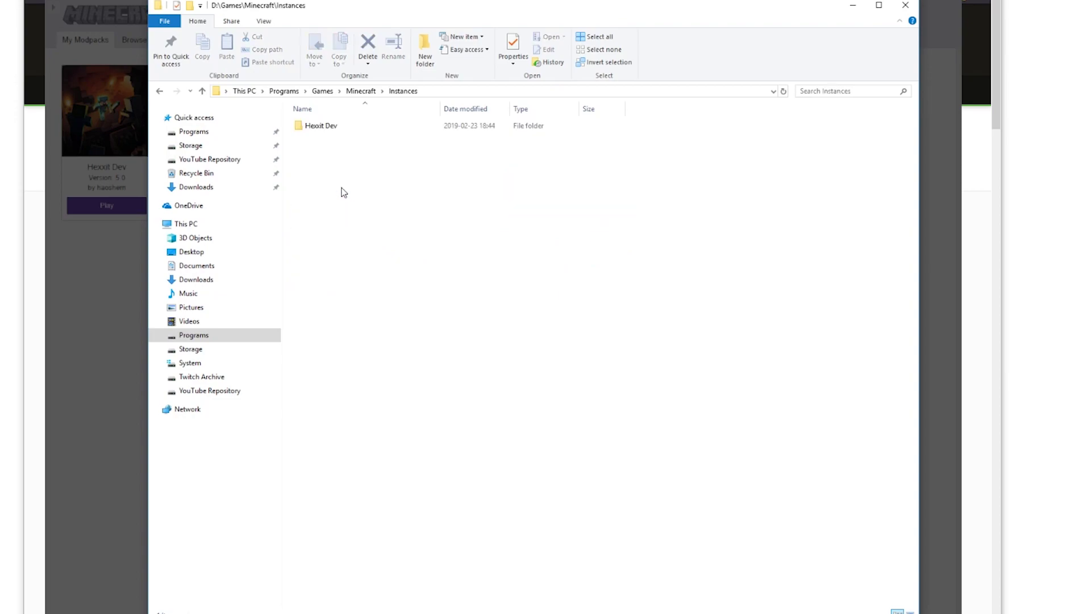
pyautogui.doubleClick(353, 131)
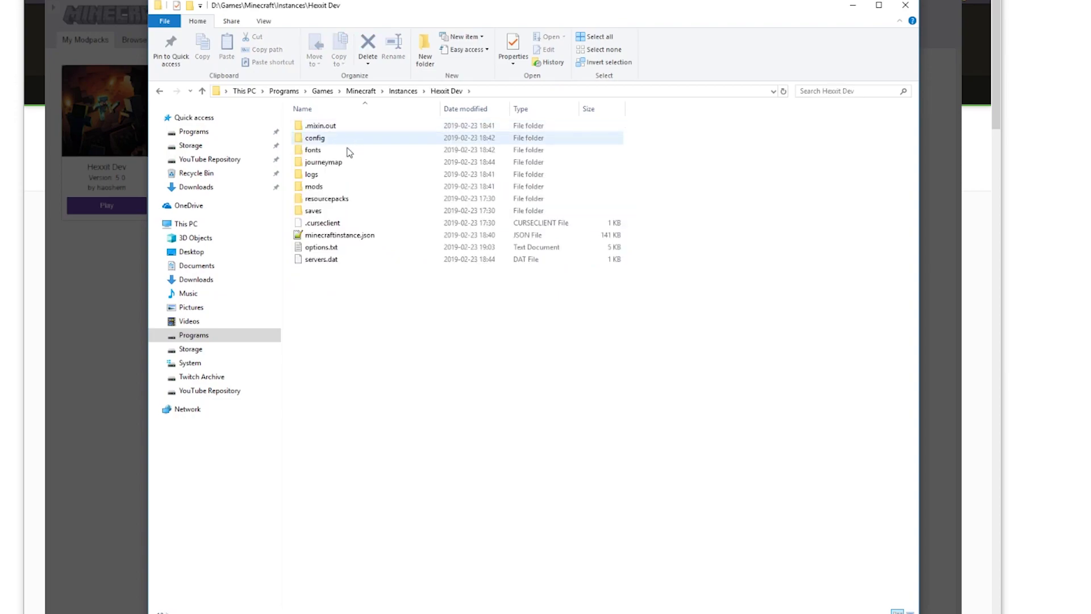
pyautogui.doubleClick(339, 188)
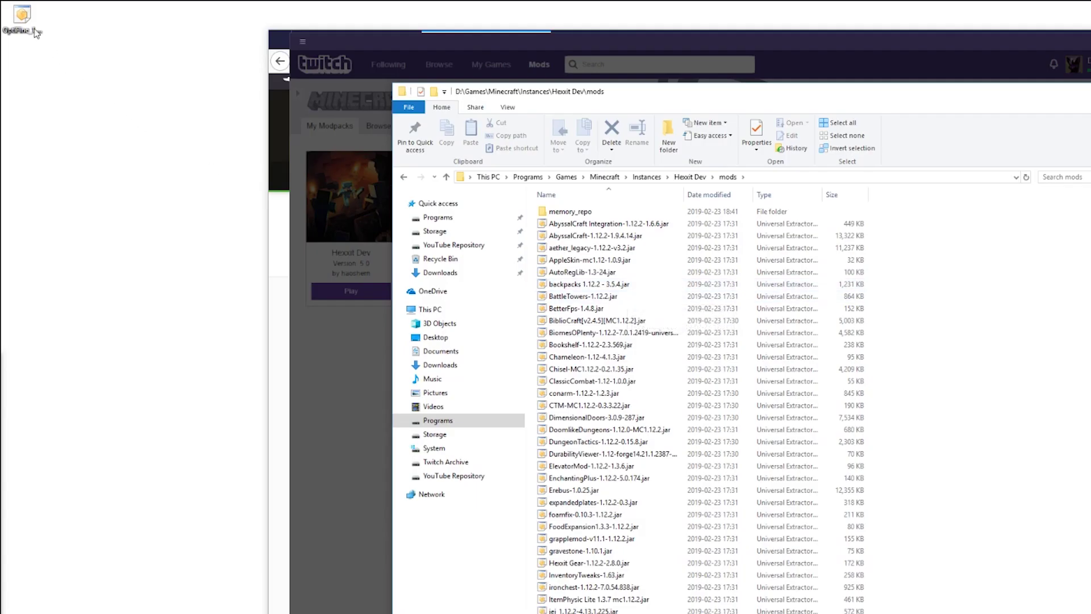
# Step: Copy the OptiFine_1.12.2_HD_U_E3.jar file from the Desktop into the Hexxit Dev mods folder
pyautogui.click(36, 31)
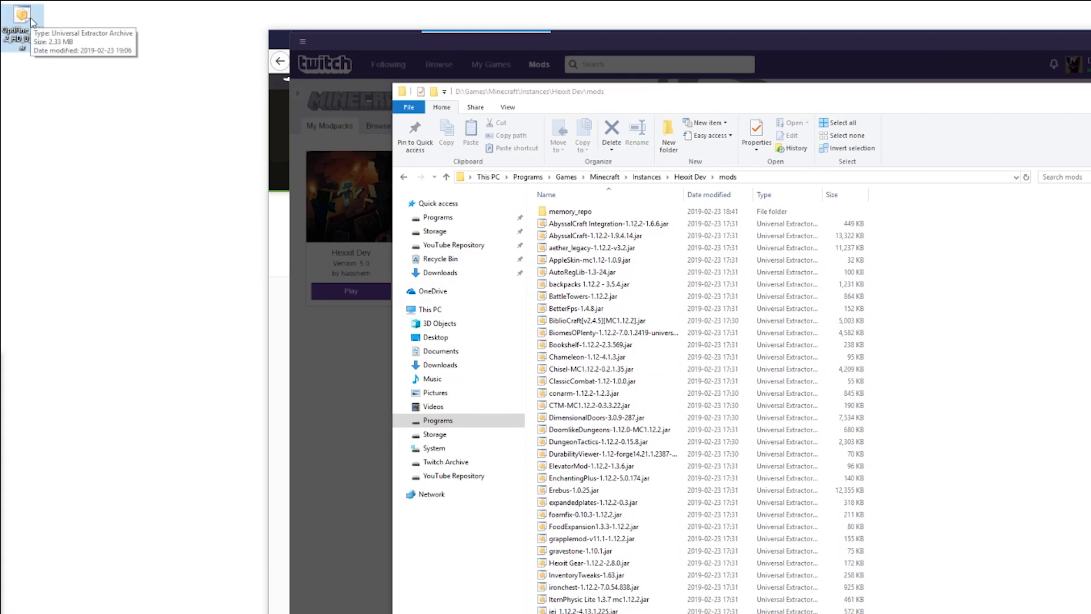
pyautogui.moveTo(31, 22); pyautogui.dragTo(1029, 406)
pyautogui.click(1001, 392)
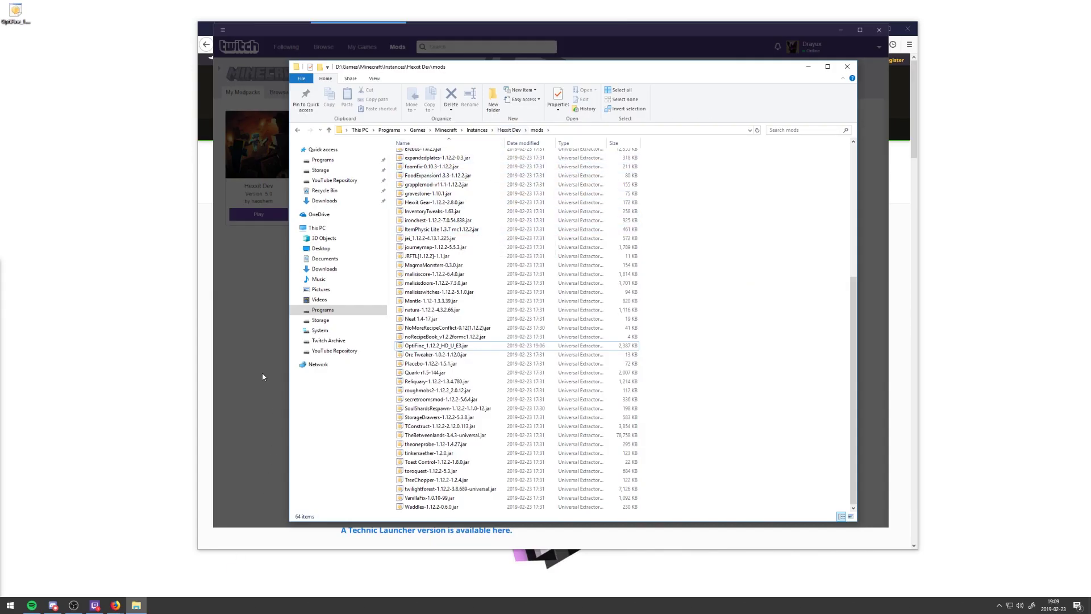
# Step: Switch back to the Twitch app and launch the Hexxit Dev modpack
pyautogui.click(262, 376)
pyautogui.click(262, 215)
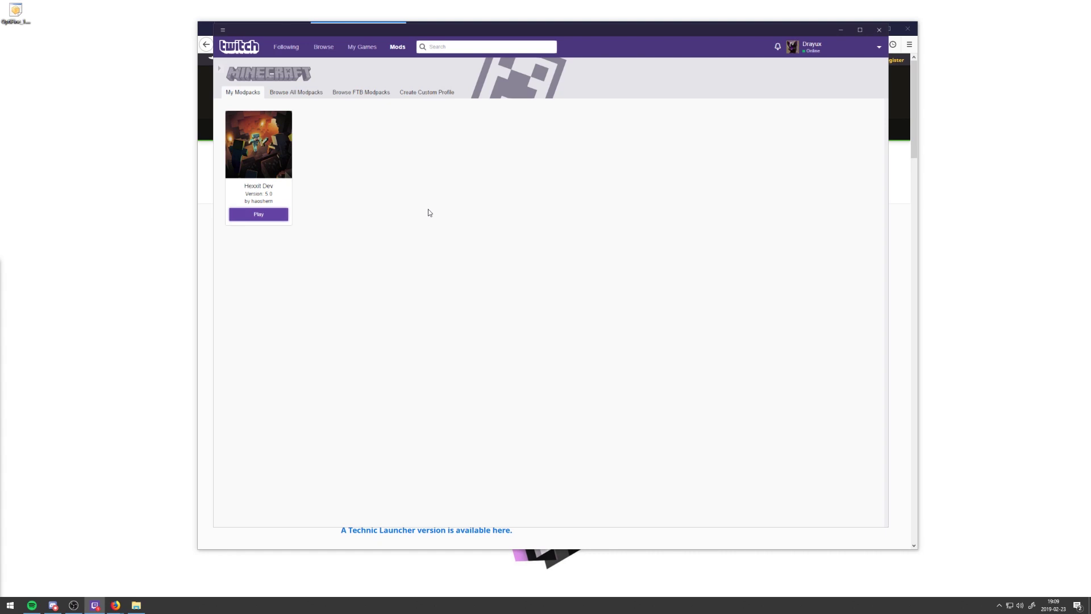